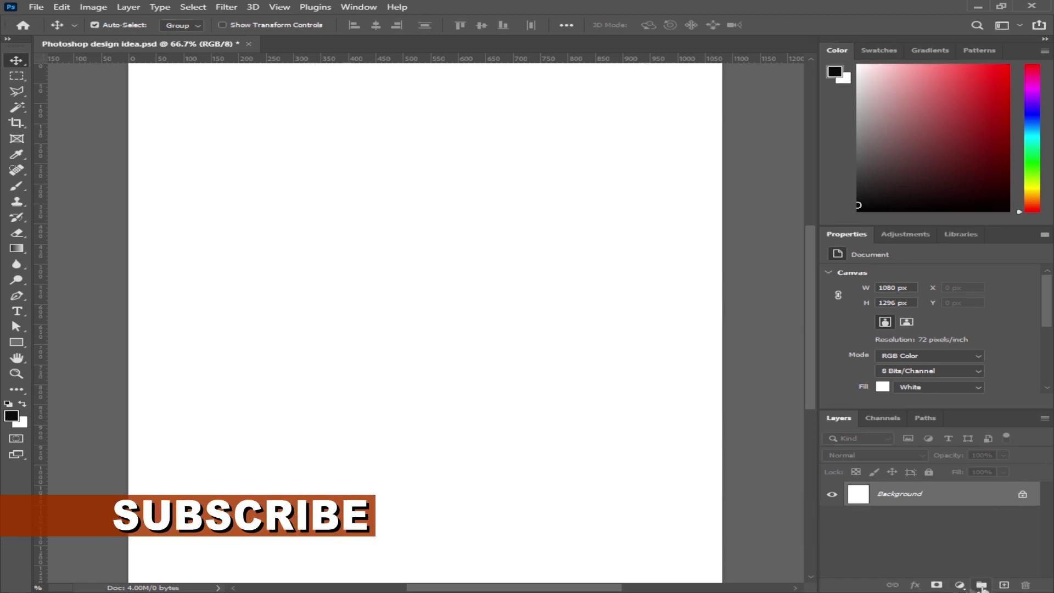
# Add a Solid Color fill layer in near-black above the white background
pyautogui.click(959, 585)
pyautogui.click(954, 370)
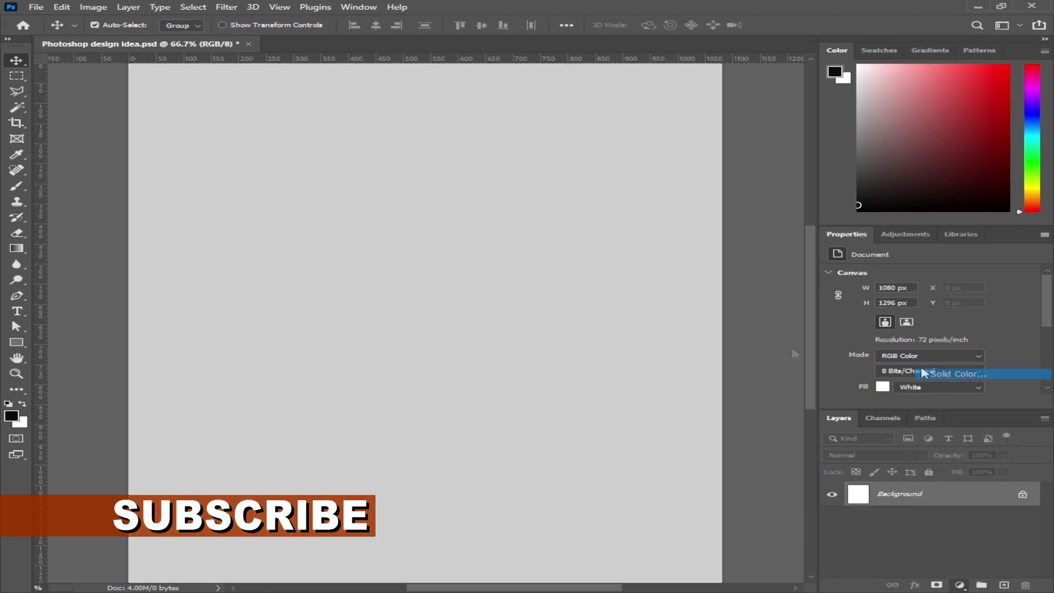
pyautogui.moveTo(506, 531); pyautogui.dragTo(500, 531)
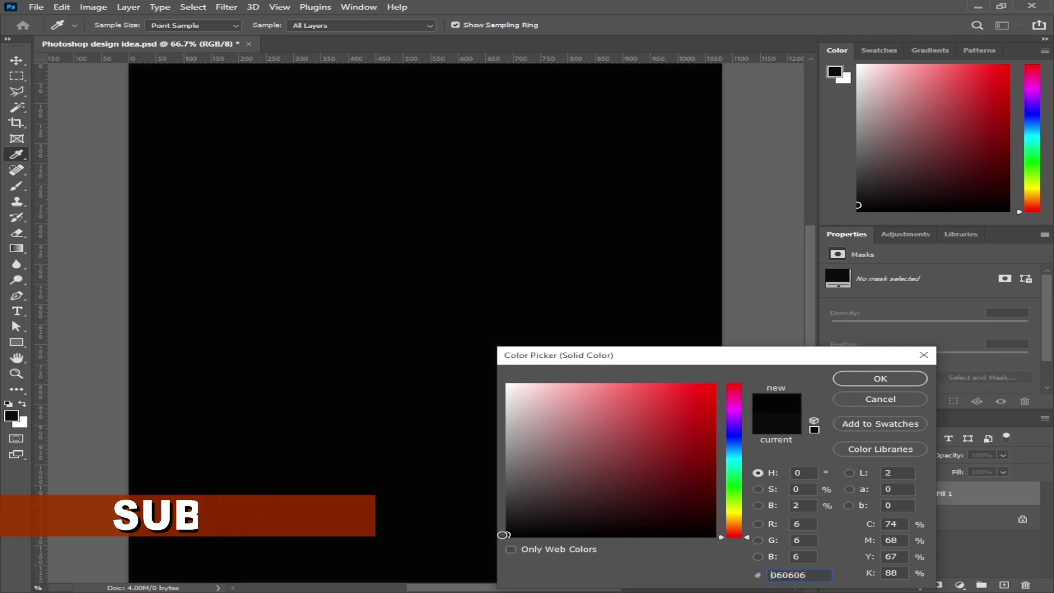
pyautogui.click(880, 378)
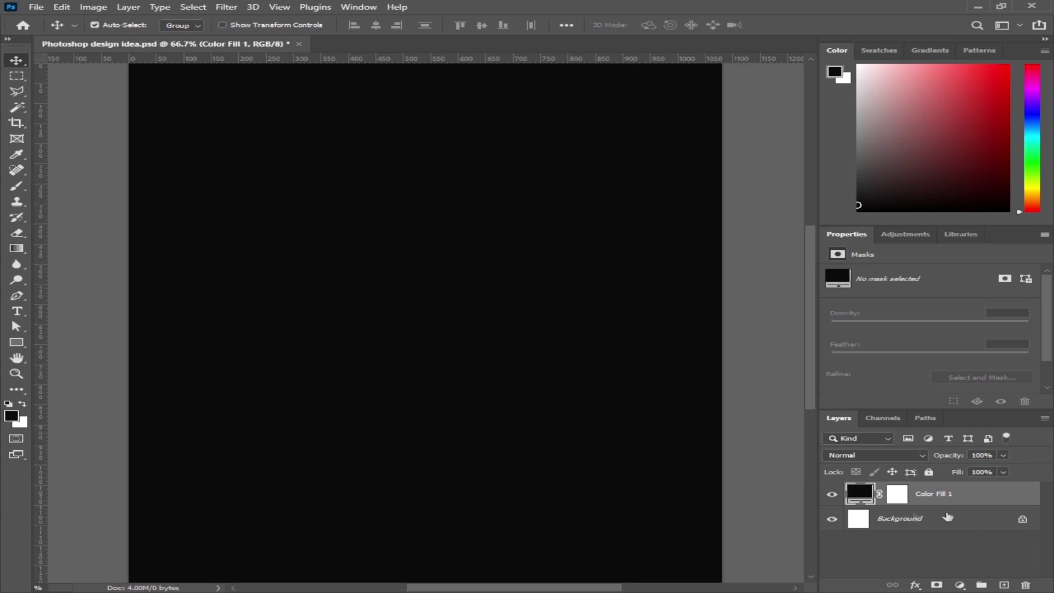
pyautogui.press('Tab')
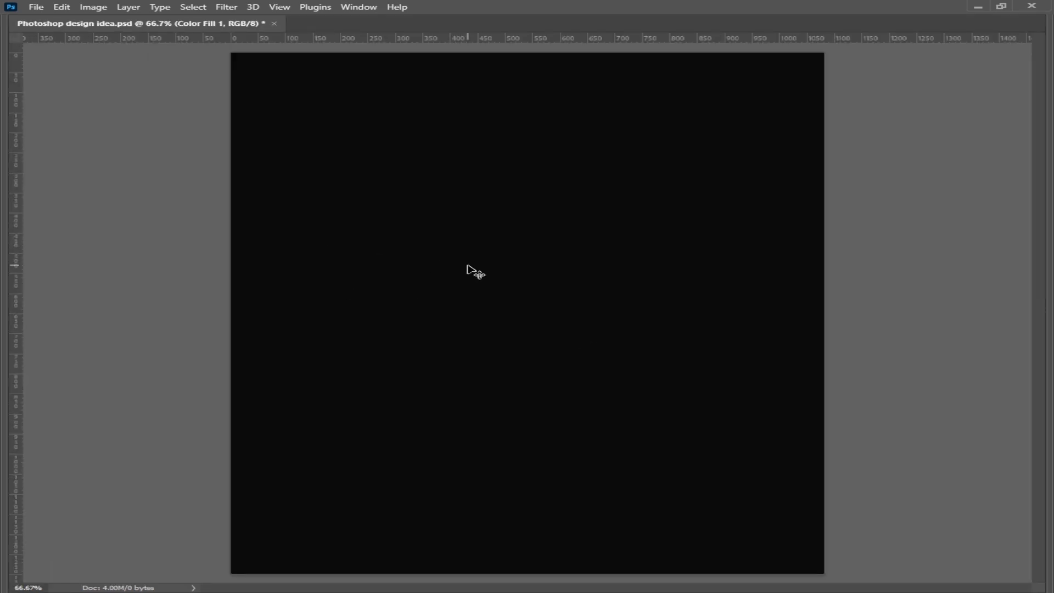
pyautogui.press('Tab')
# Add the word ভালবাসা as white (ffffff) text at 30 pt in the upper middle of the canvas
pyautogui.click(17, 311)
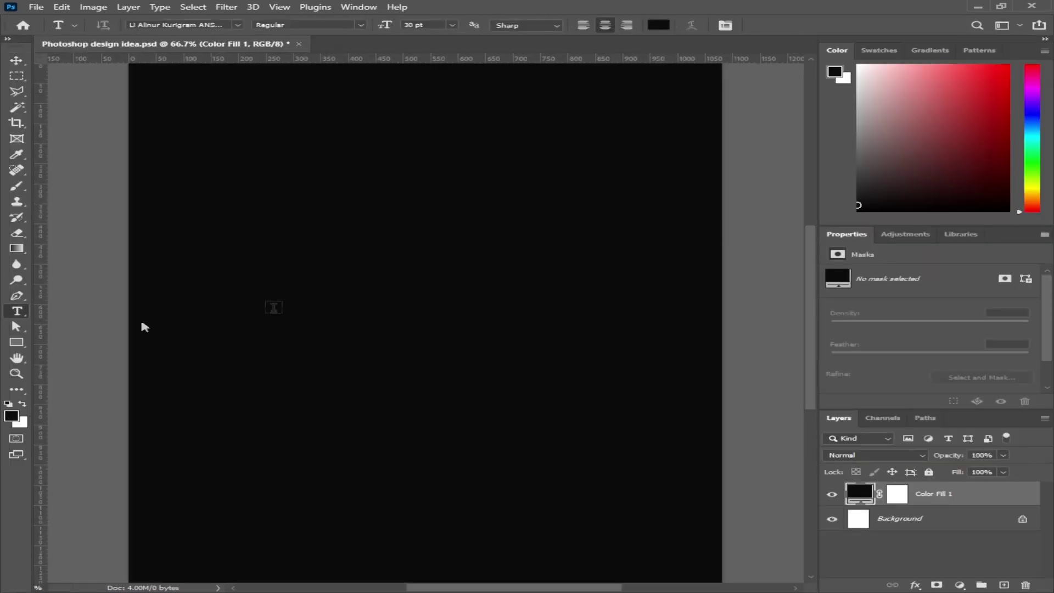
pyautogui.click(376, 267)
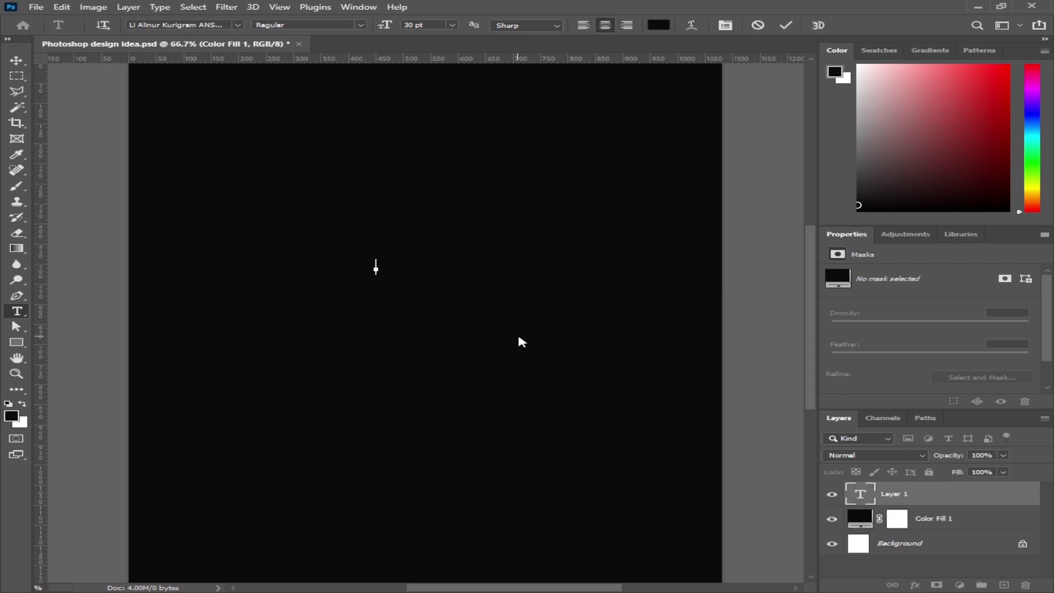
pyautogui.click(661, 28)
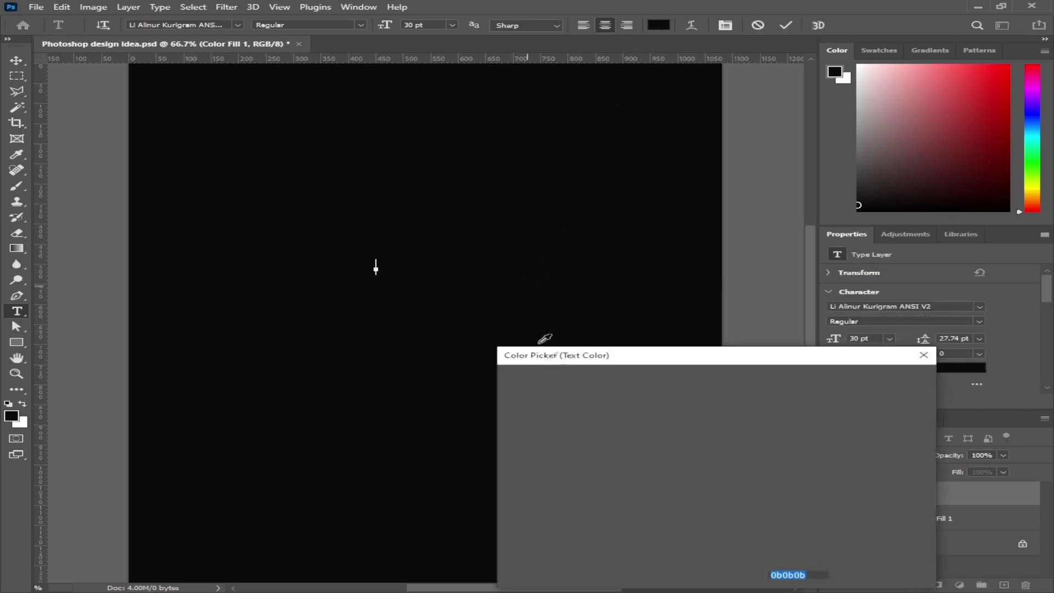
pyautogui.moveTo(541, 395); pyautogui.dragTo(483, 380)
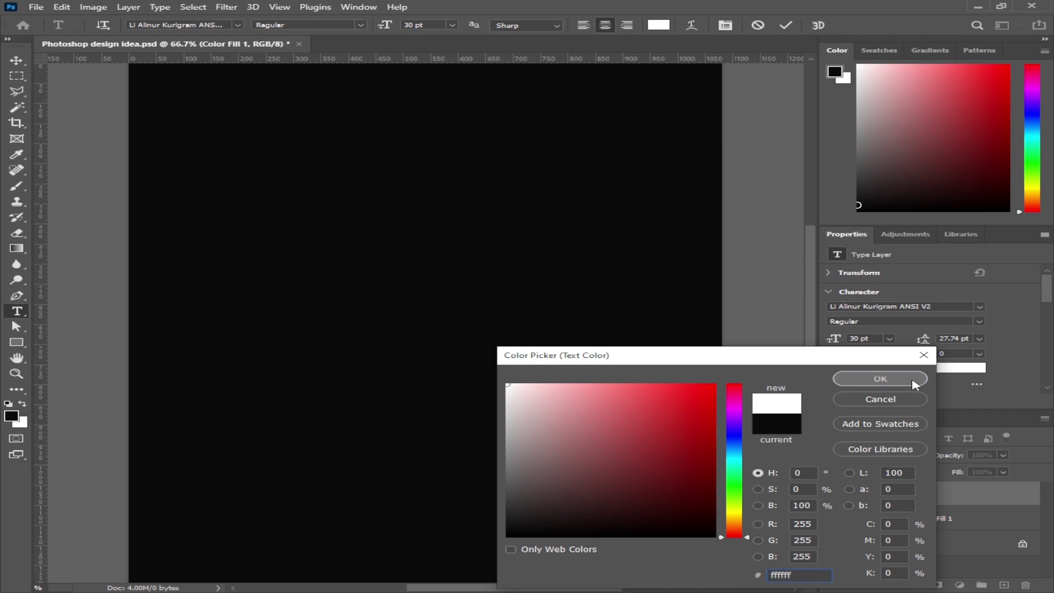
pyautogui.click(852, 379)
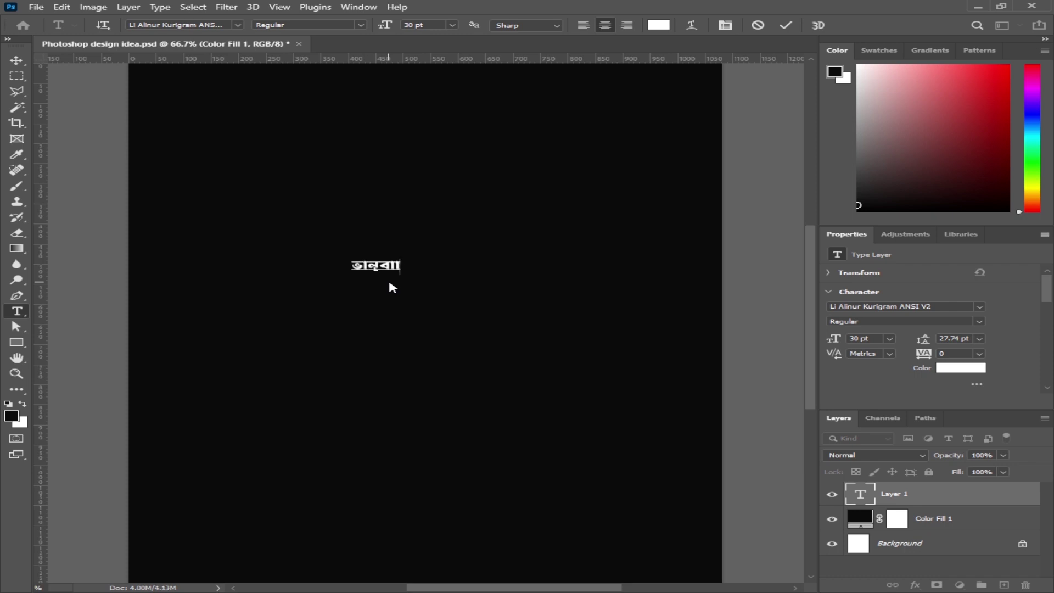
pyautogui.write('সা')
pyautogui.hotkey('ctrl', 'Return')
pyautogui.press('v')
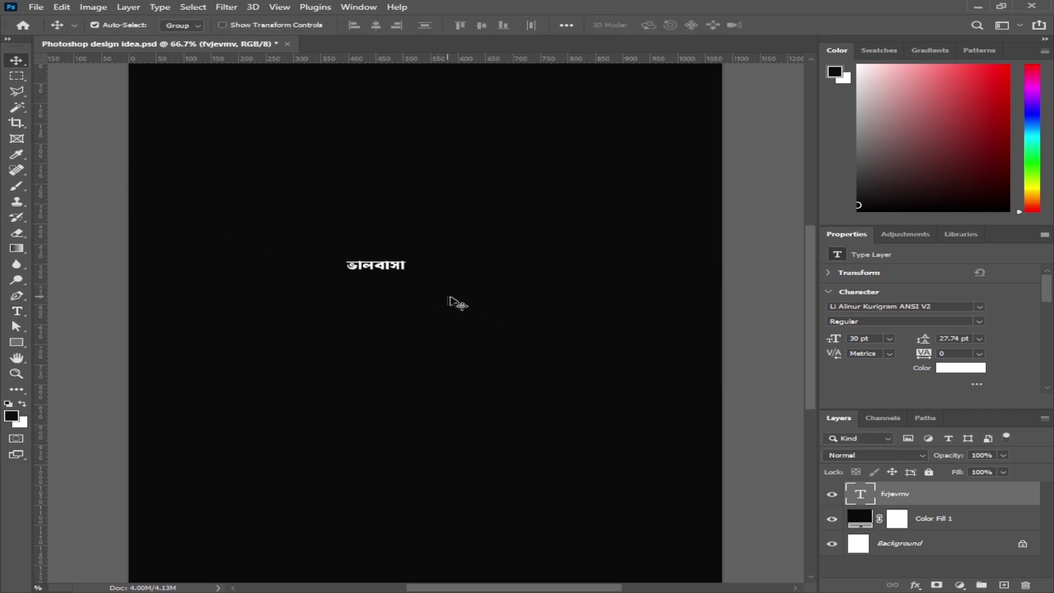
# Enlarge the lettering to about 187 pt and centre it horizontally on the canvas at about X 540 px, Y 615 px
pyautogui.hotkey('ctrl', 't')
pyautogui.moveTo(433, 294); pyautogui.dragTo(526, 344)
pyautogui.moveTo(435, 267); pyautogui.dragTo(446, 269)
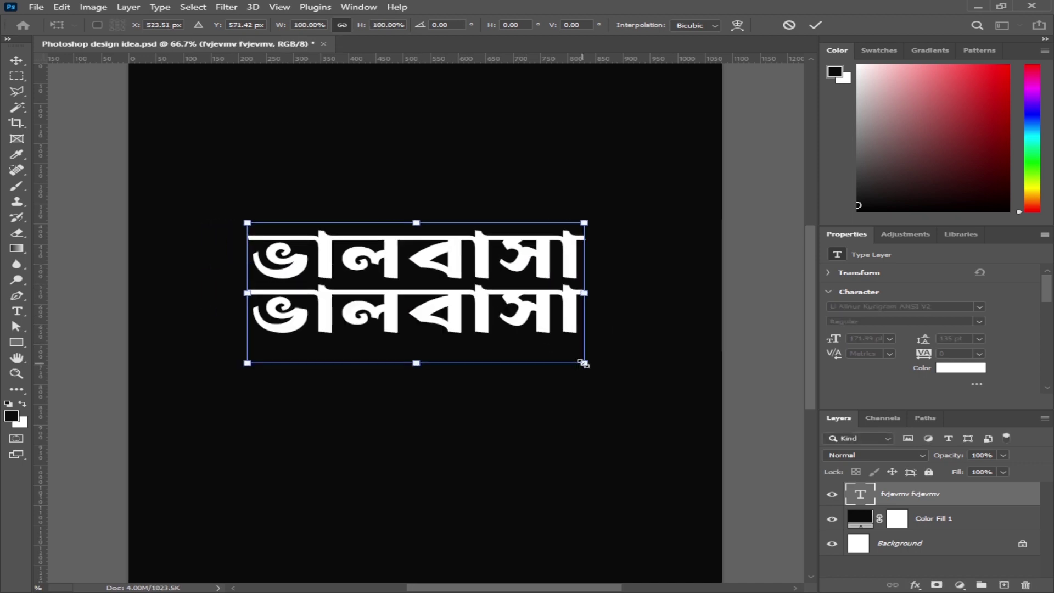
pyautogui.moveTo(584, 364); pyautogui.dragTo(600, 370)
pyautogui.moveTo(493, 321); pyautogui.dragTo(499, 331)
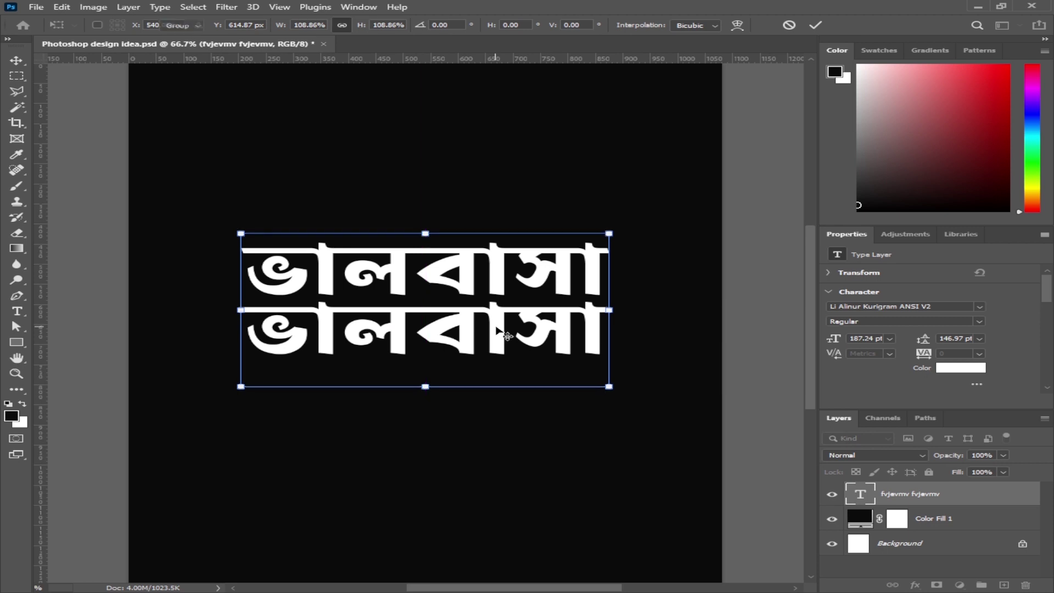
pyautogui.press('Return')
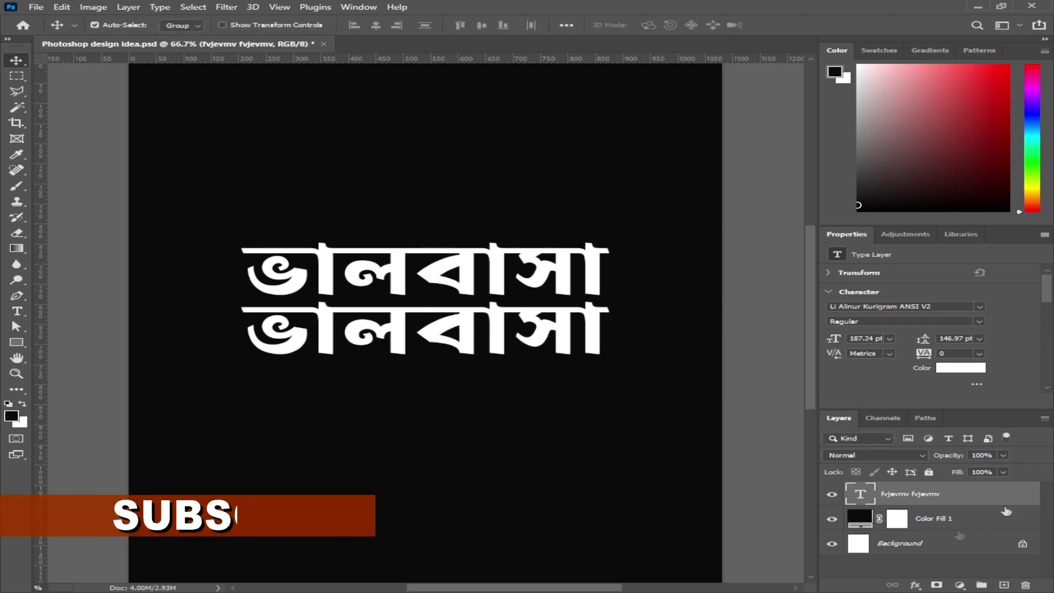
# Duplicate the text layer and outline a diagonal region over the upper-left lettering with the Polygonal Lasso
pyautogui.hotkey('ctrl', 'j')
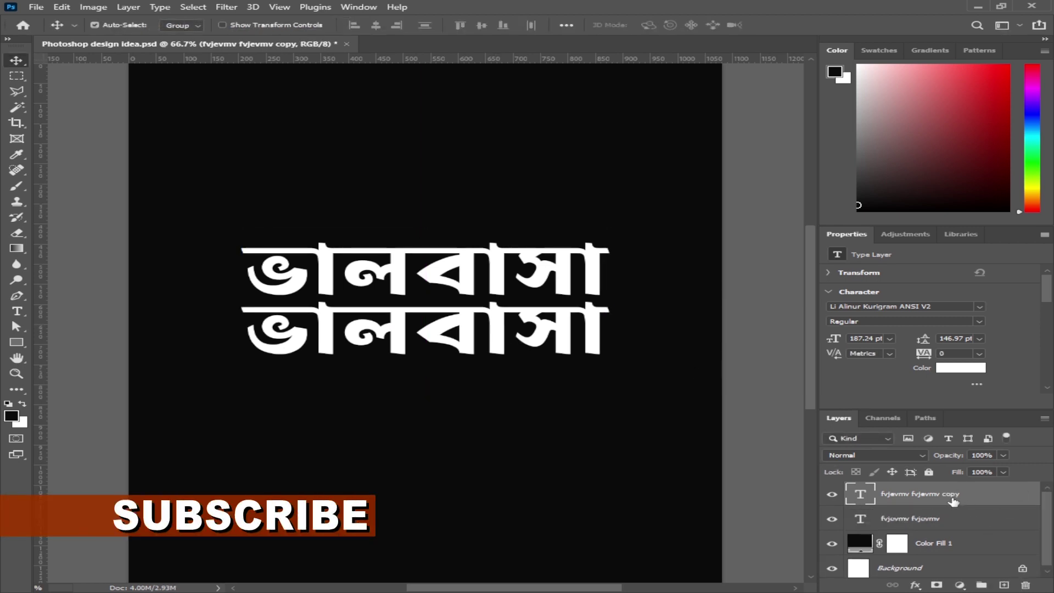
pyautogui.moveTo(17, 96); pyautogui.dragTo(71, 104)
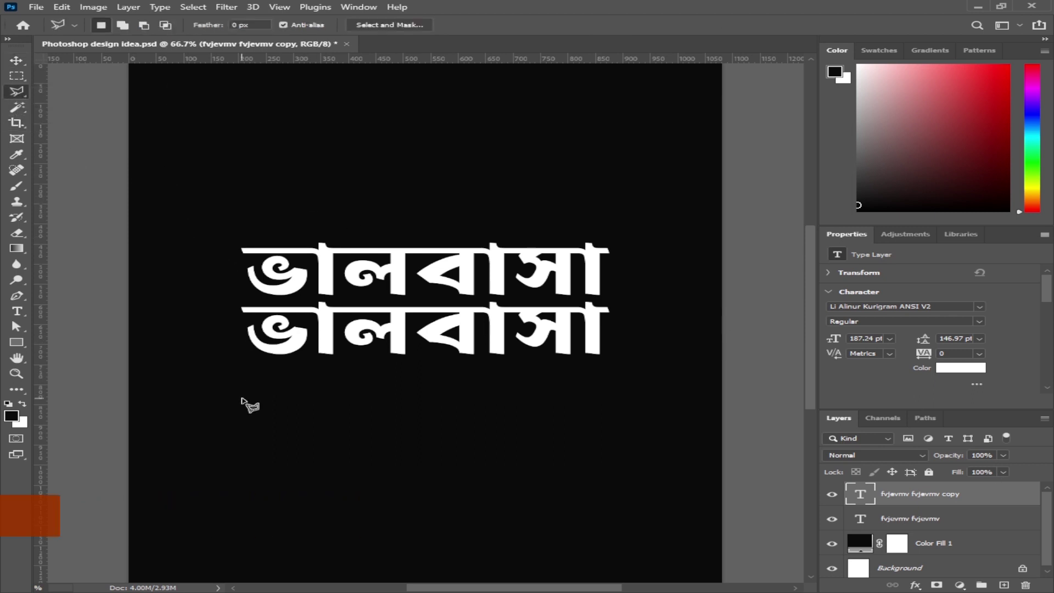
pyautogui.click(185, 336)
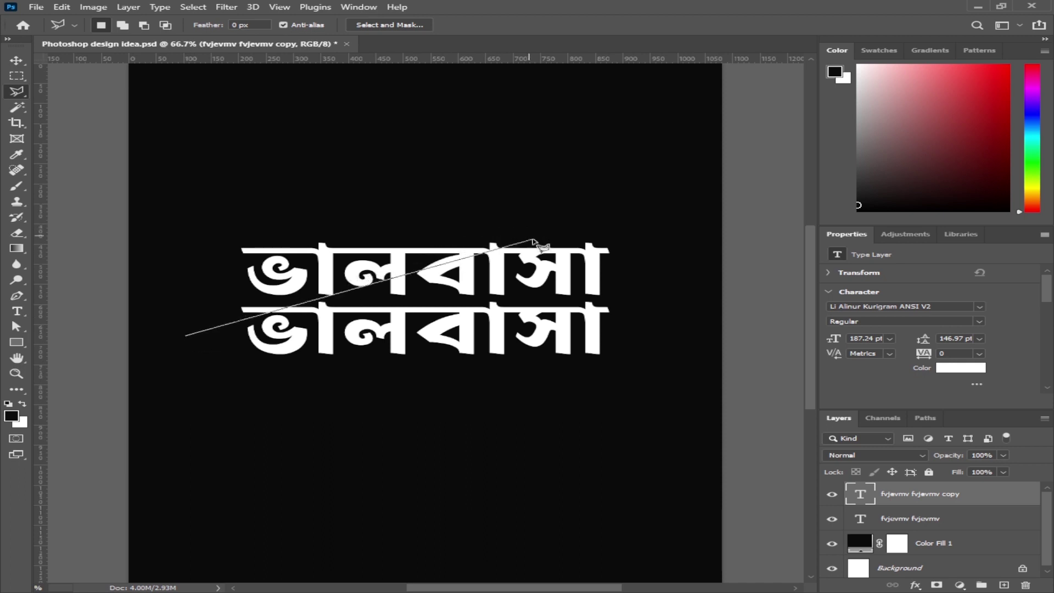
pyautogui.click(554, 225)
pyautogui.click(200, 210)
pyautogui.click(178, 295)
pyautogui.click(186, 335)
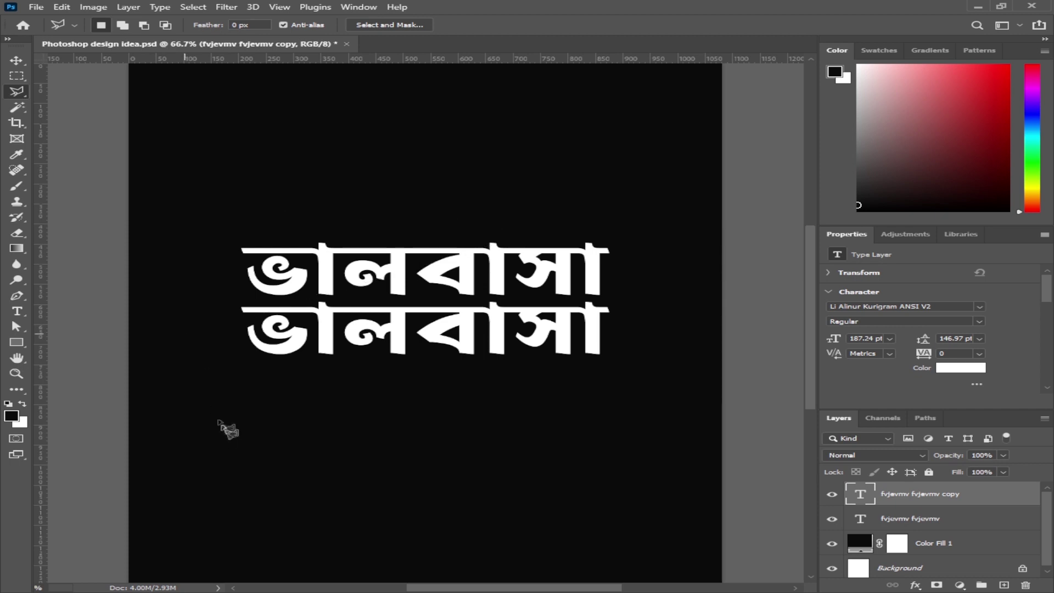
# Add a second diagonal polygonal region over the lower-right lettering to the existing selection
pyautogui.press('shift')
pyautogui.click(262, 398)
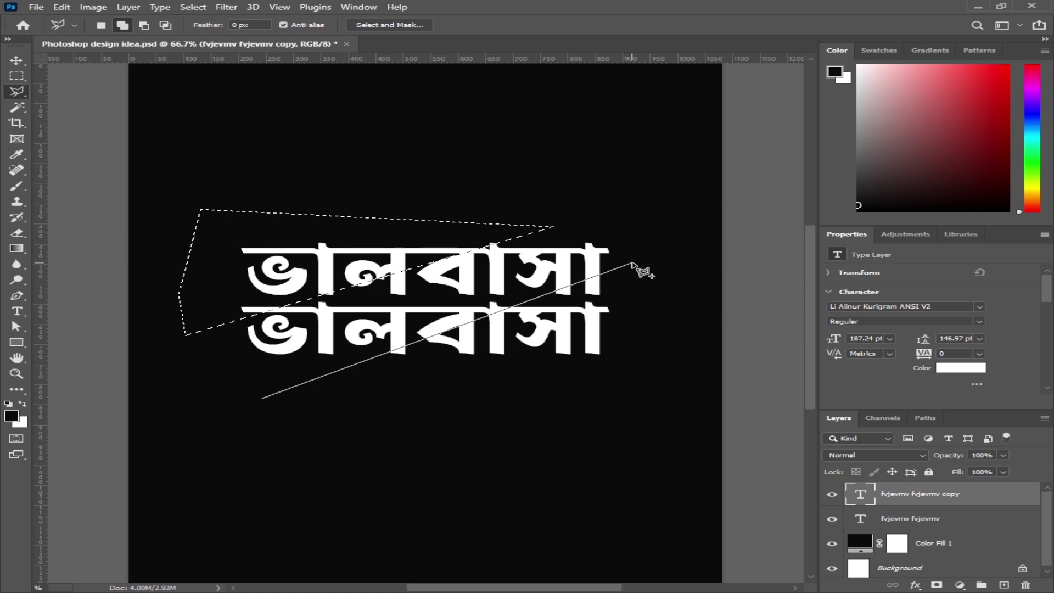
pyautogui.click(632, 263)
pyautogui.click(663, 373)
pyautogui.click(411, 427)
pyautogui.click(264, 400)
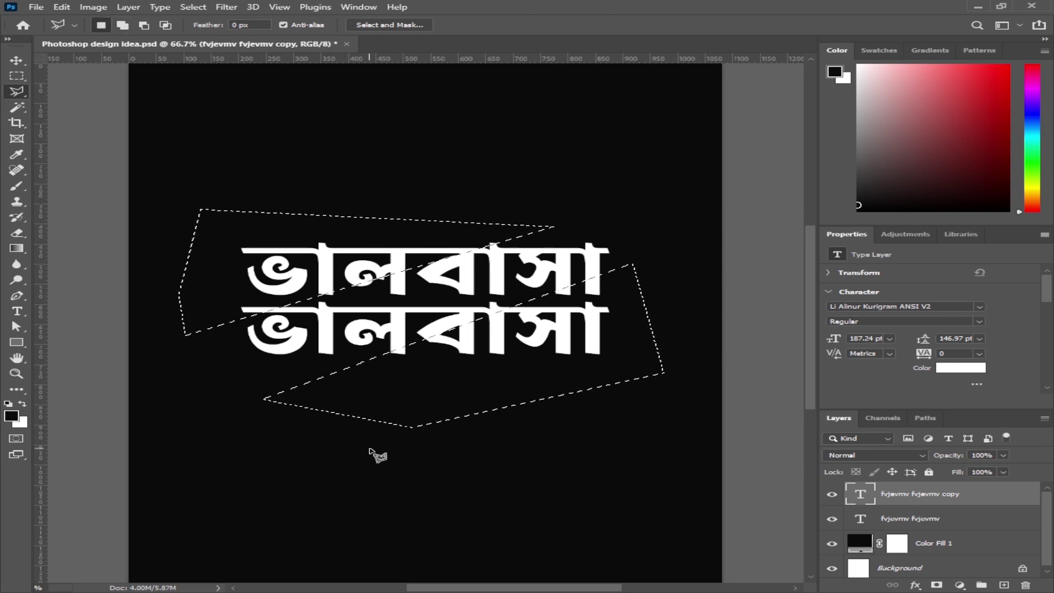
# Add a layer mask of the two selected regions to both the copied and the original text layer
pyautogui.click(936, 585)
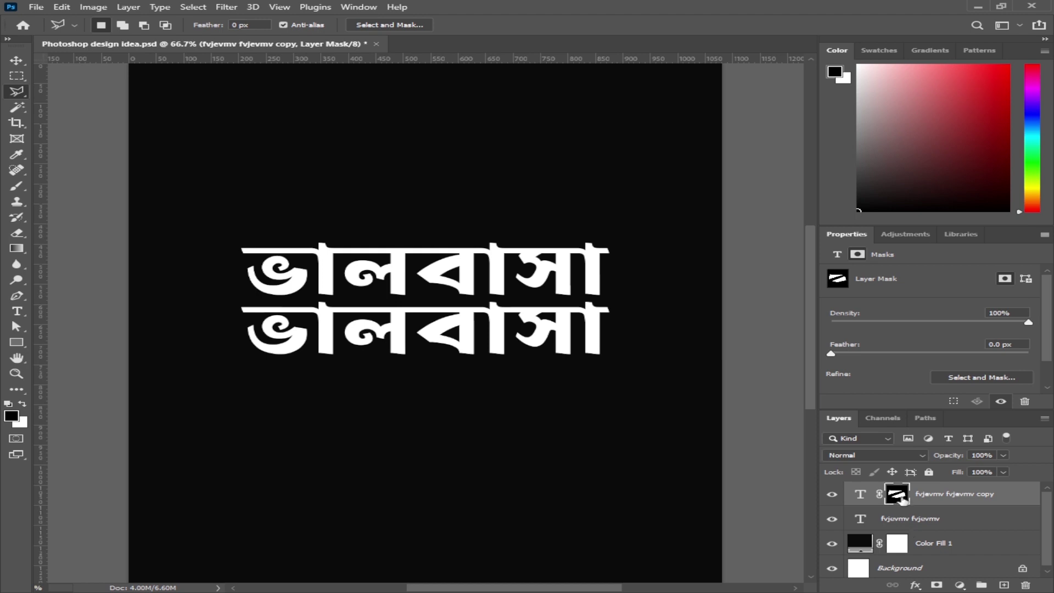
pyautogui.keyDown('ctrl'); pyautogui.click(898, 495); pyautogui.keyUp('ctrl')
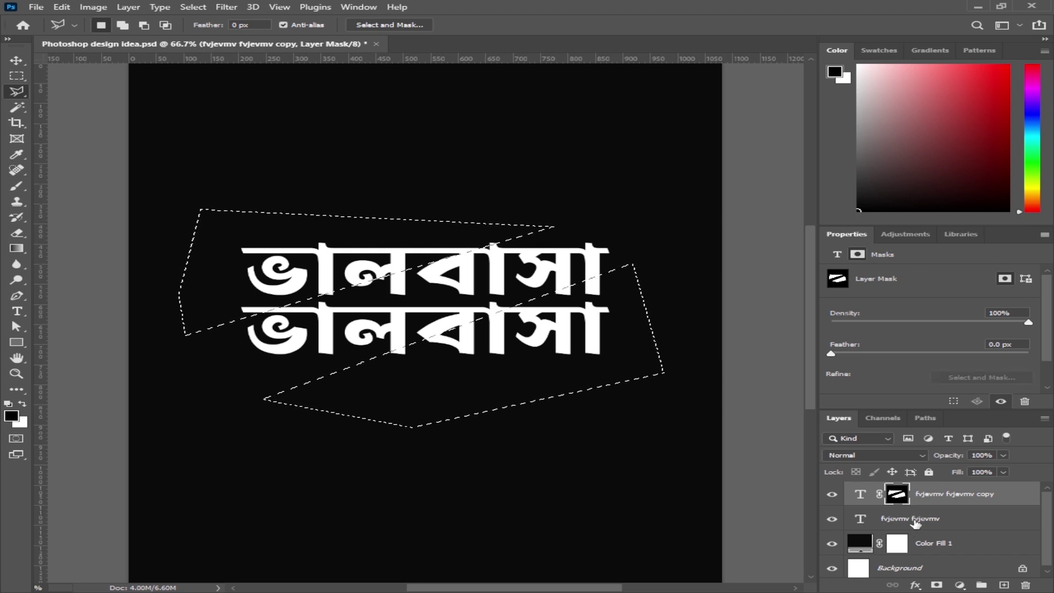
pyautogui.click(914, 522)
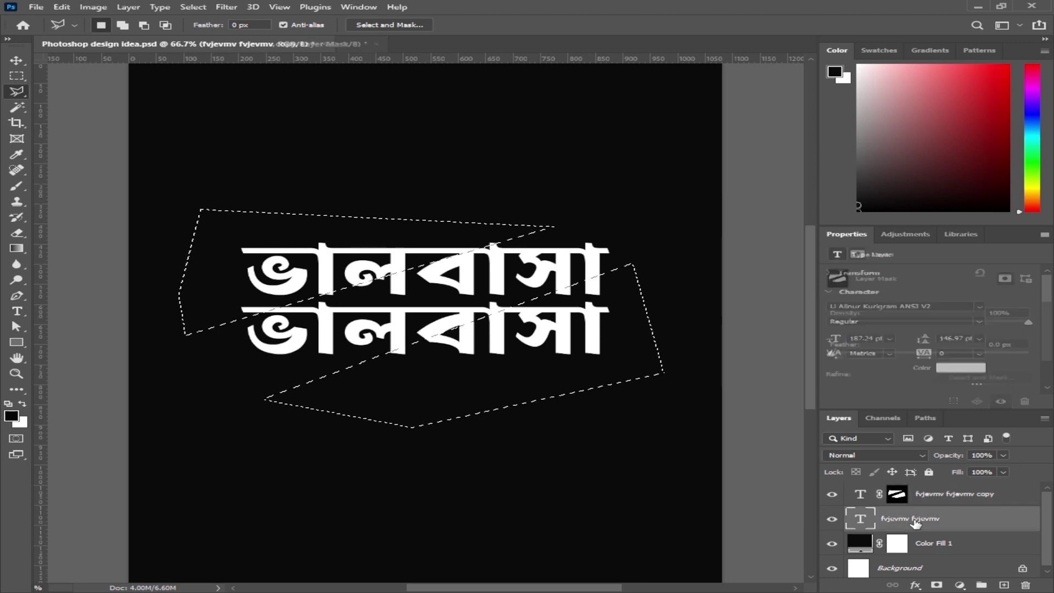
pyautogui.click(937, 585)
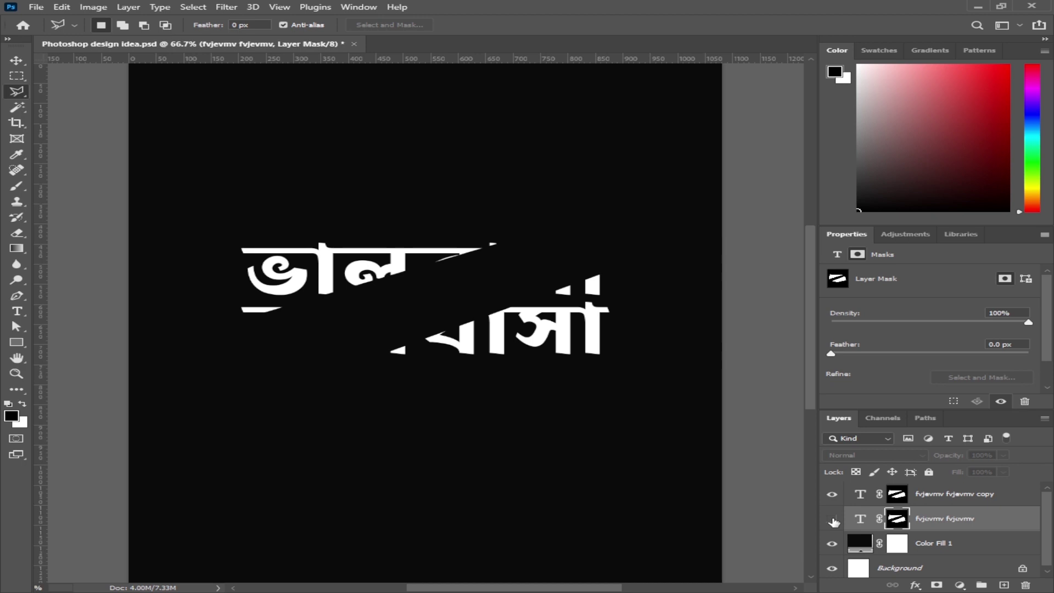
# Invert the original text layer's mask and check both text layers by toggling their visibility
pyautogui.click(833, 495)
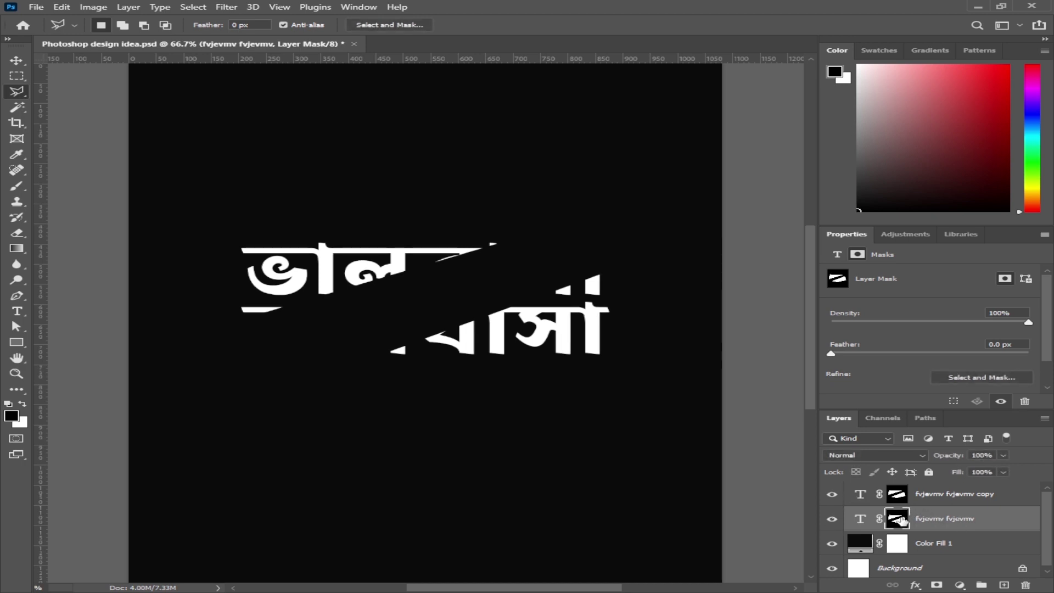
pyautogui.hotkey('ctrl', 'i')
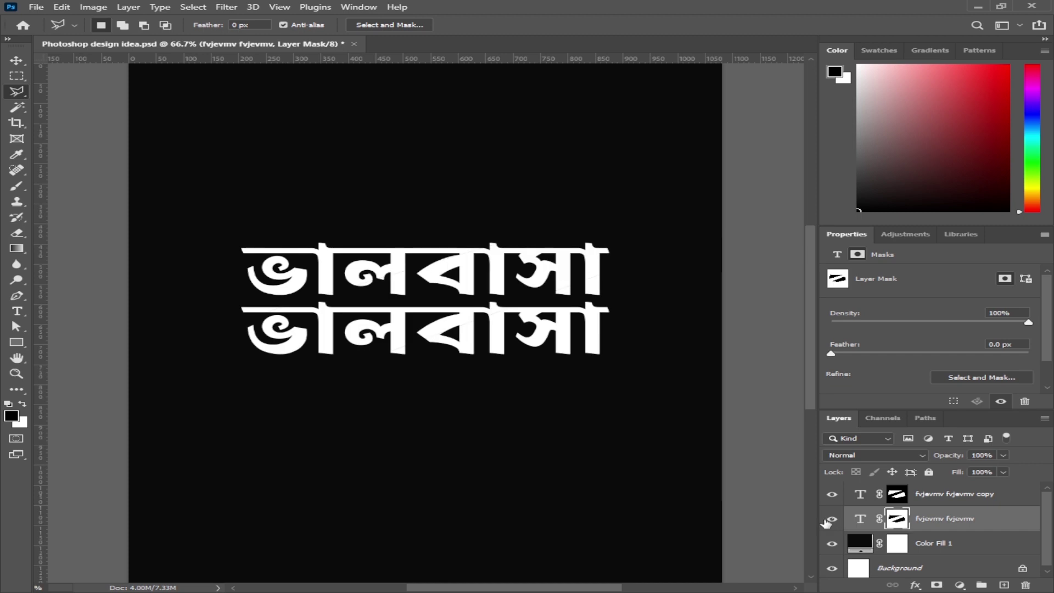
pyautogui.click(832, 520)
pyautogui.click(833, 519)
pyautogui.click(831, 495)
pyautogui.click(831, 495)
# Set the text colour of the copied text layer to red (ff0000)
pyautogui.click(866, 500)
pyautogui.click(956, 369)
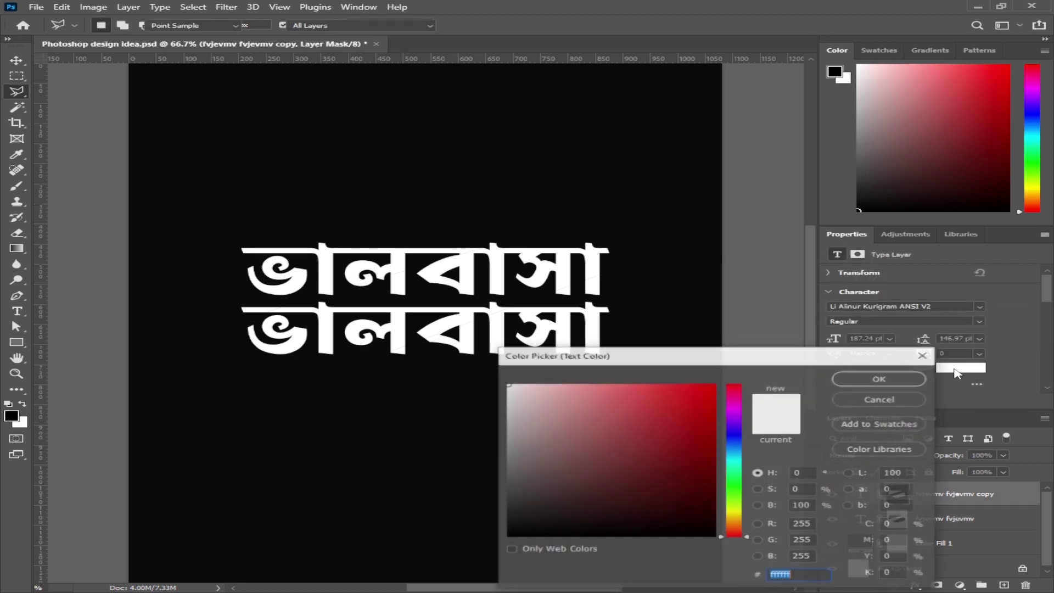
pyautogui.moveTo(709, 399); pyautogui.dragTo(720, 373)
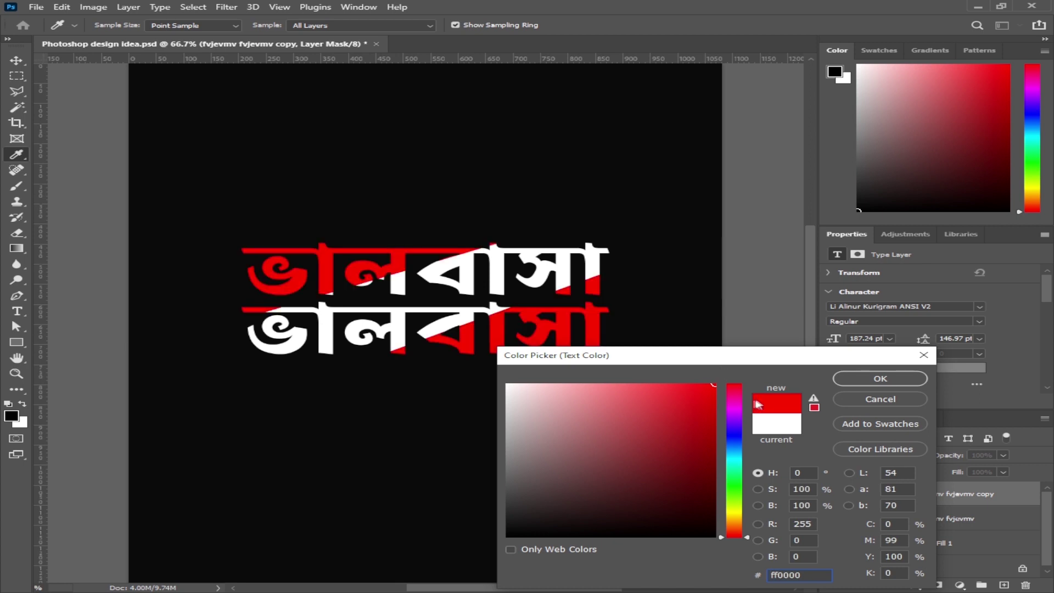
pyautogui.click(883, 379)
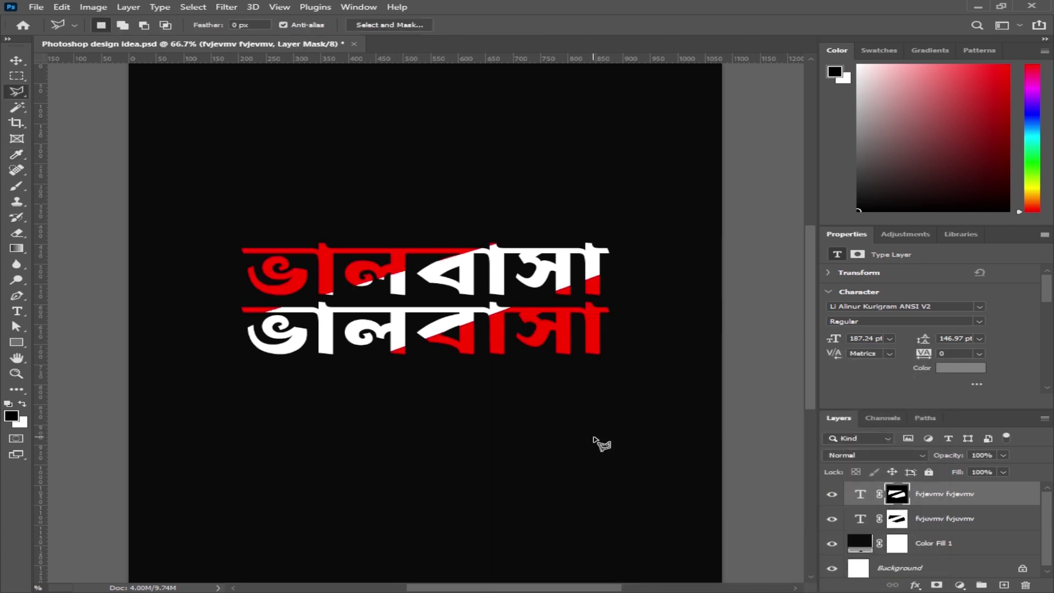
# Scale the red text layer up to about 111% and rotate it about -0.4° around its centre
pyautogui.click(950, 515)
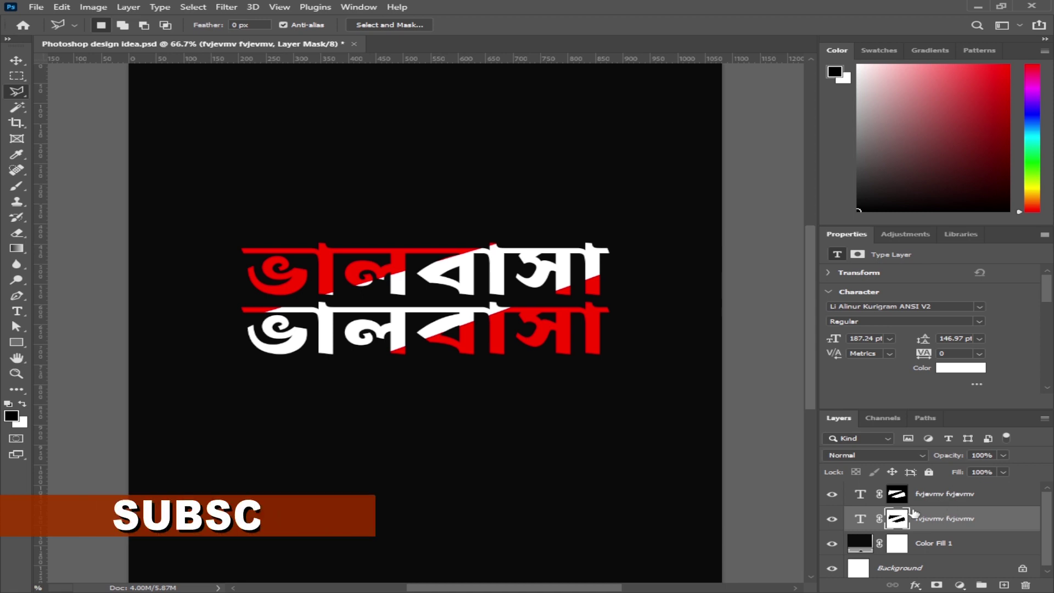
pyautogui.click(848, 498)
pyautogui.hotkey('ctrl', 't')
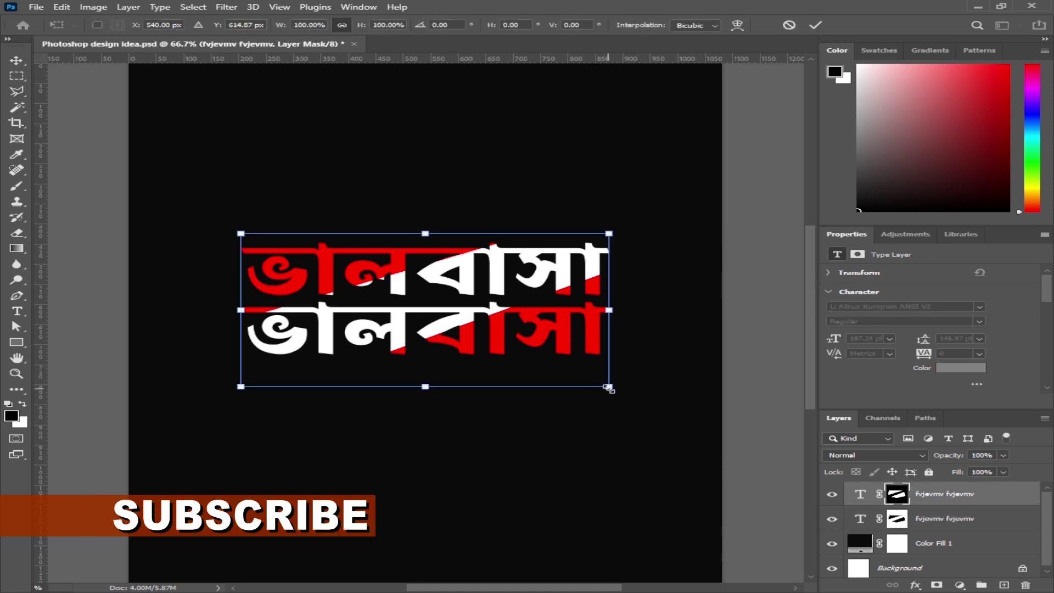
pyautogui.moveTo(608, 387); pyautogui.dragTo(640, 417)
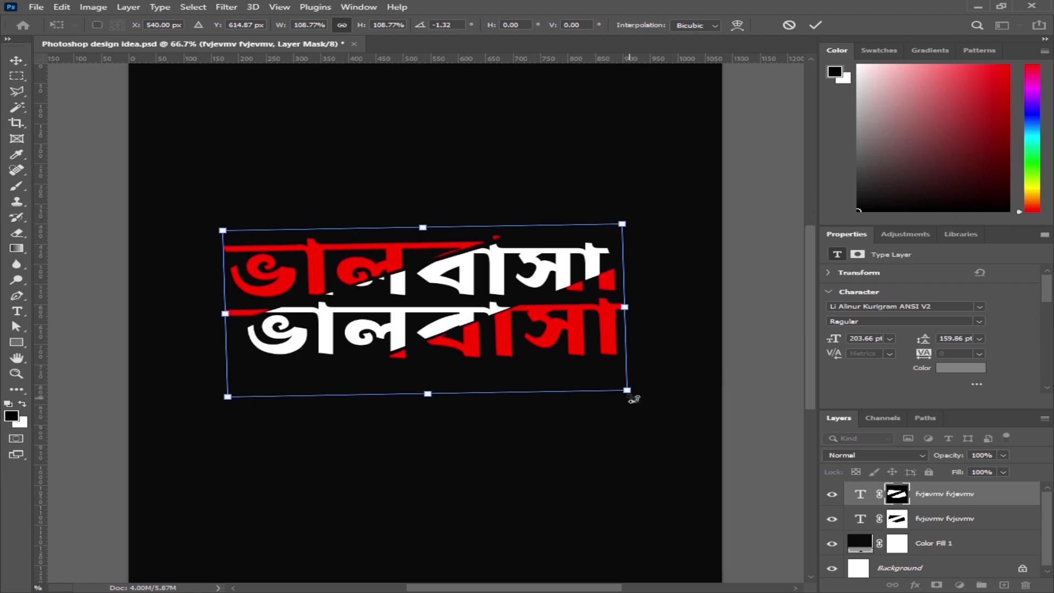
pyautogui.moveTo(630, 393); pyautogui.dragTo(643, 416)
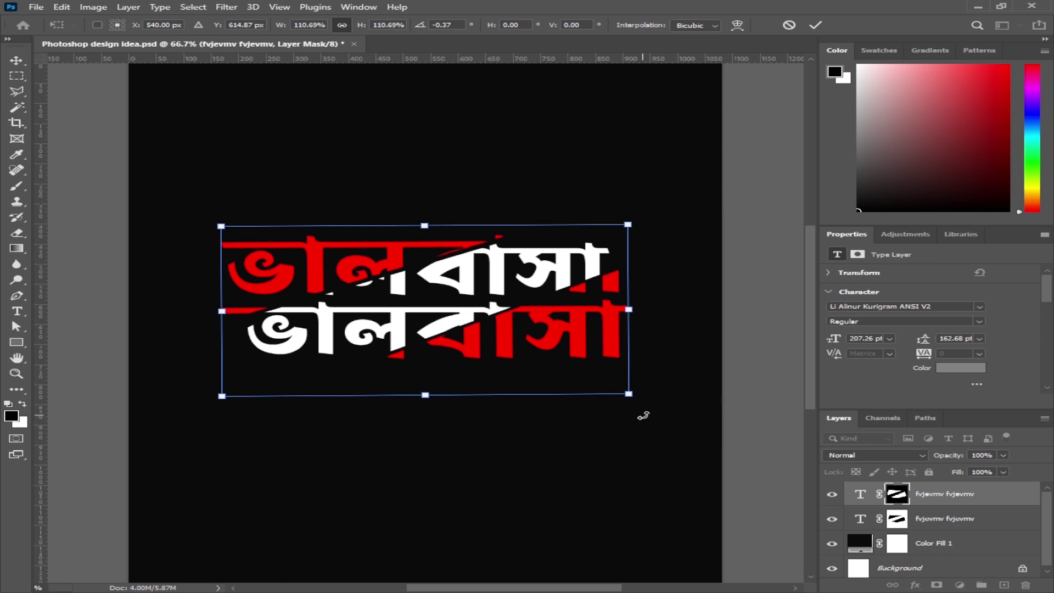
pyautogui.press('Return')
# Change the text colour of the red text layer to orange (ff5816)
pyautogui.press('l')
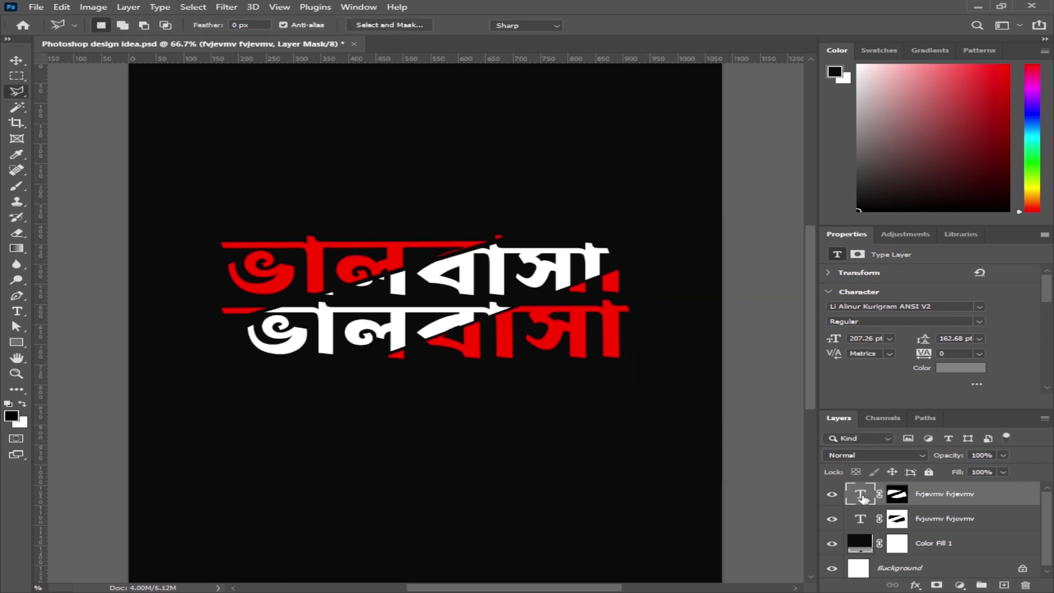
pyautogui.doubleClick(860, 494)
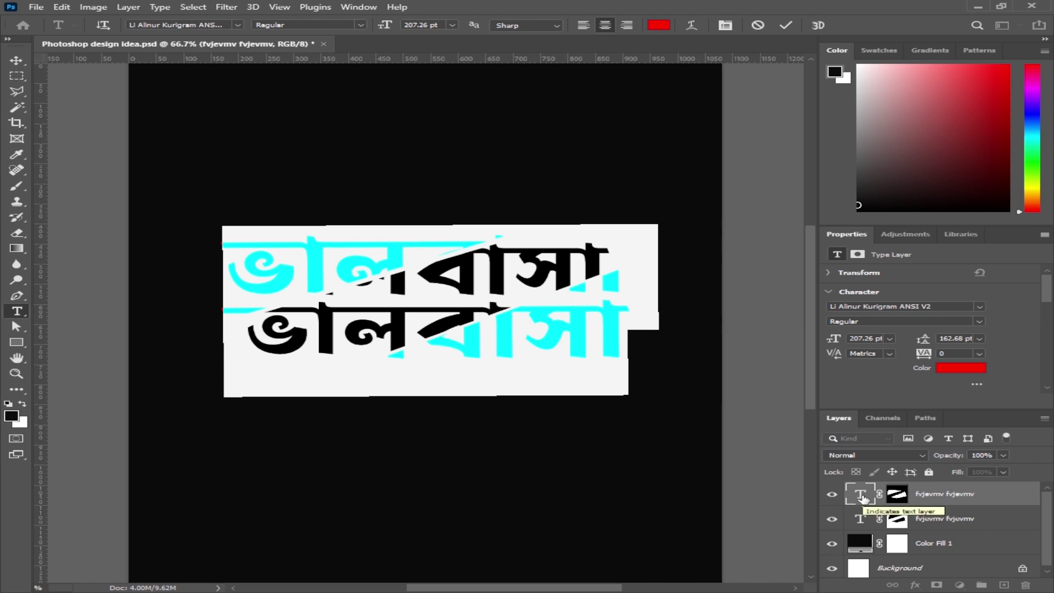
pyautogui.click(960, 368)
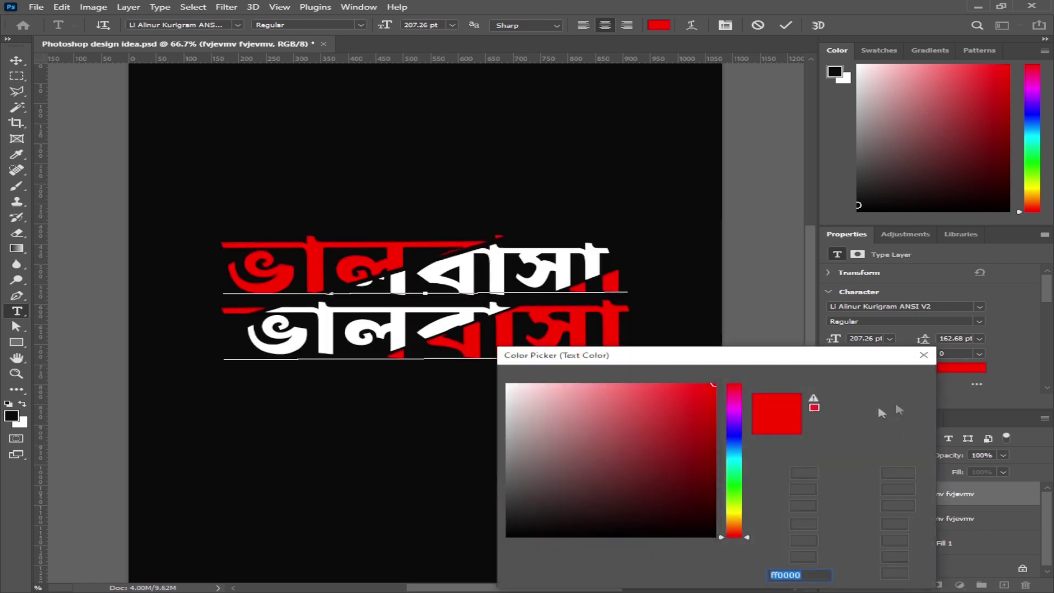
pyautogui.click(734, 511)
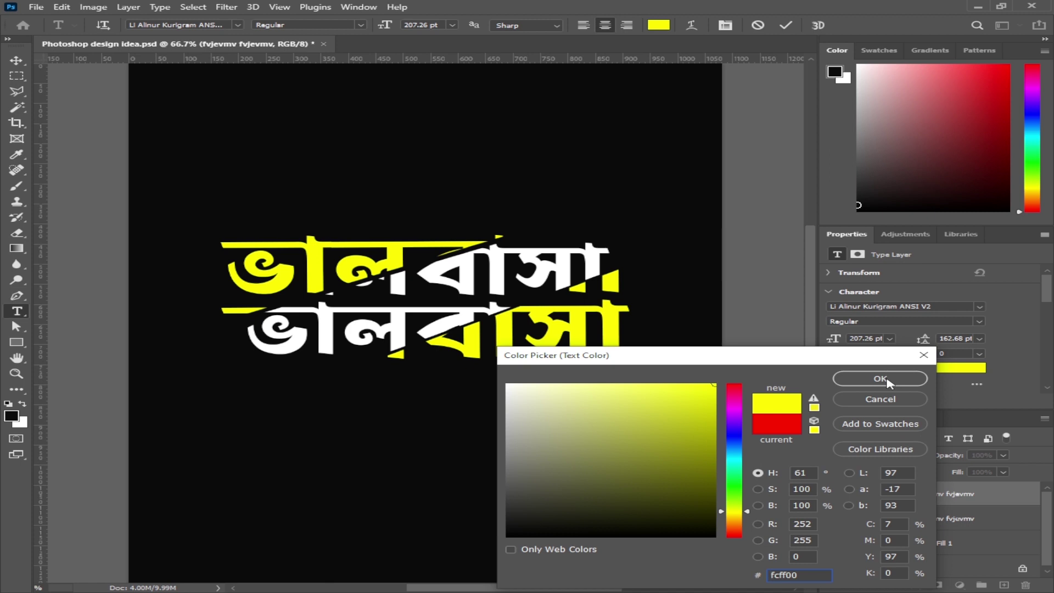
pyautogui.moveTo(735, 435); pyautogui.dragTo(734, 534)
pyautogui.moveTo(692, 399); pyautogui.dragTo(697, 383)
pyautogui.moveTo(745, 533)
pyautogui.mouseDown()
pyautogui.moveTo(746, 522)
pyautogui.moveTo(745, 530)
pyautogui.mouseUp()
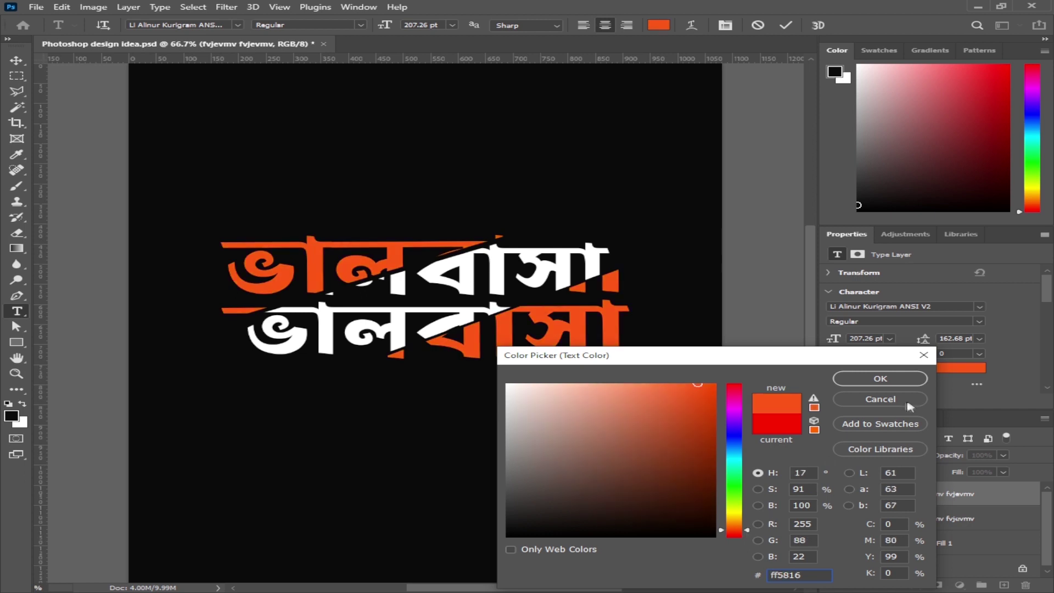
pyautogui.click(911, 380)
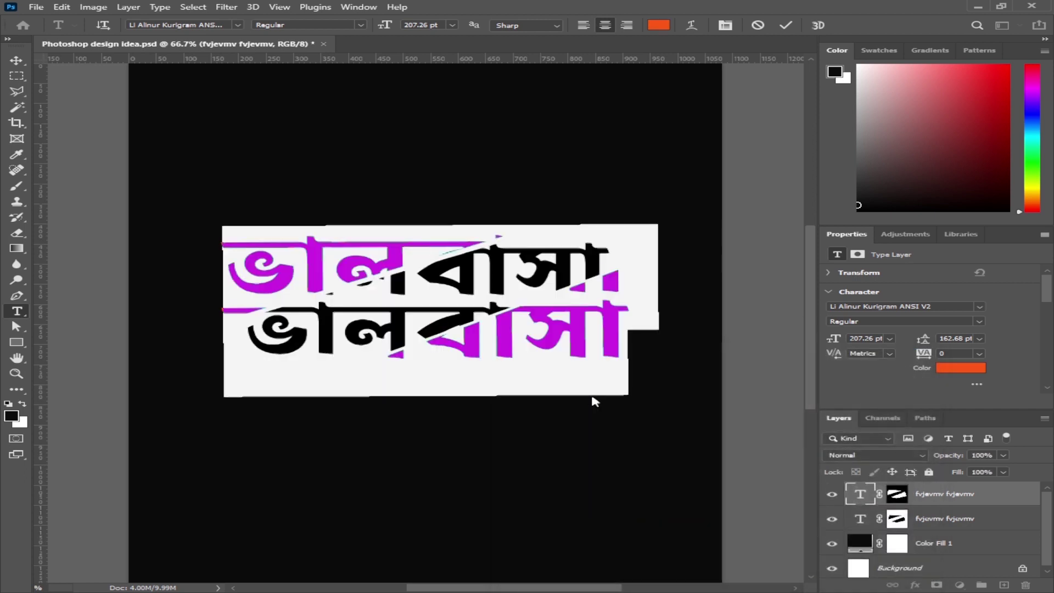
pyautogui.click(18, 61)
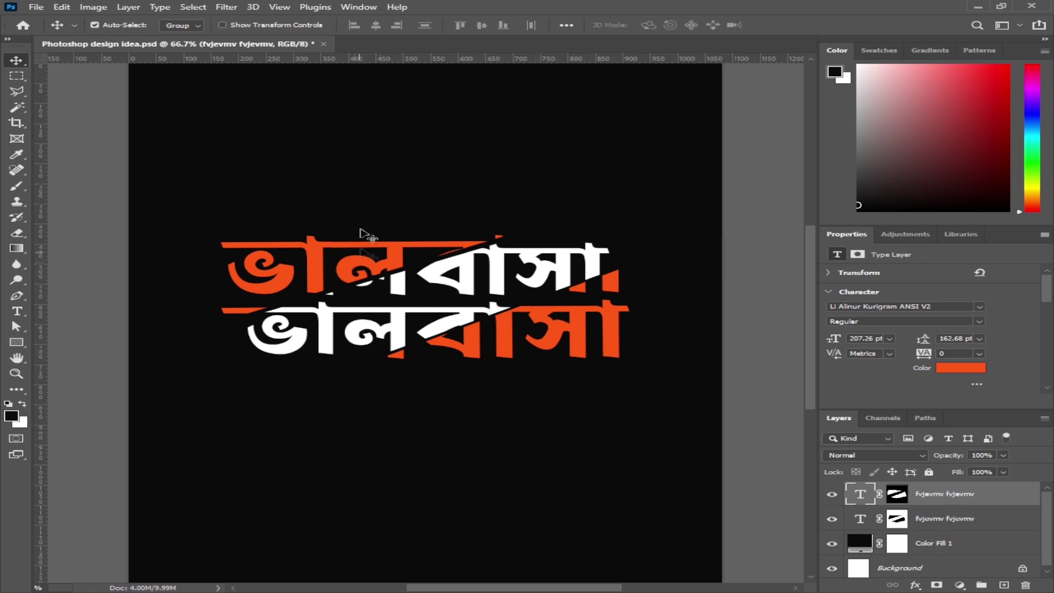
# Draw a straight, unfilled line shape with a white 3 pt stroke along the upper diagonal cut, about 701 by 313 px, using the Pen tool
pyautogui.hotkey('ctrl', '\\')
pyautogui.click(16, 296)
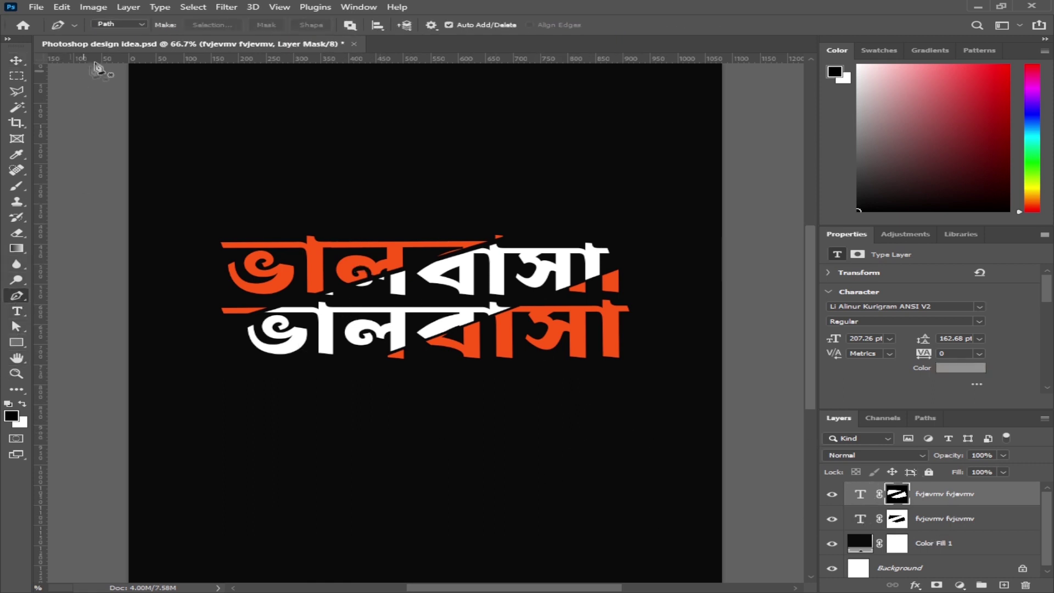
pyautogui.click(122, 24)
pyautogui.click(121, 34)
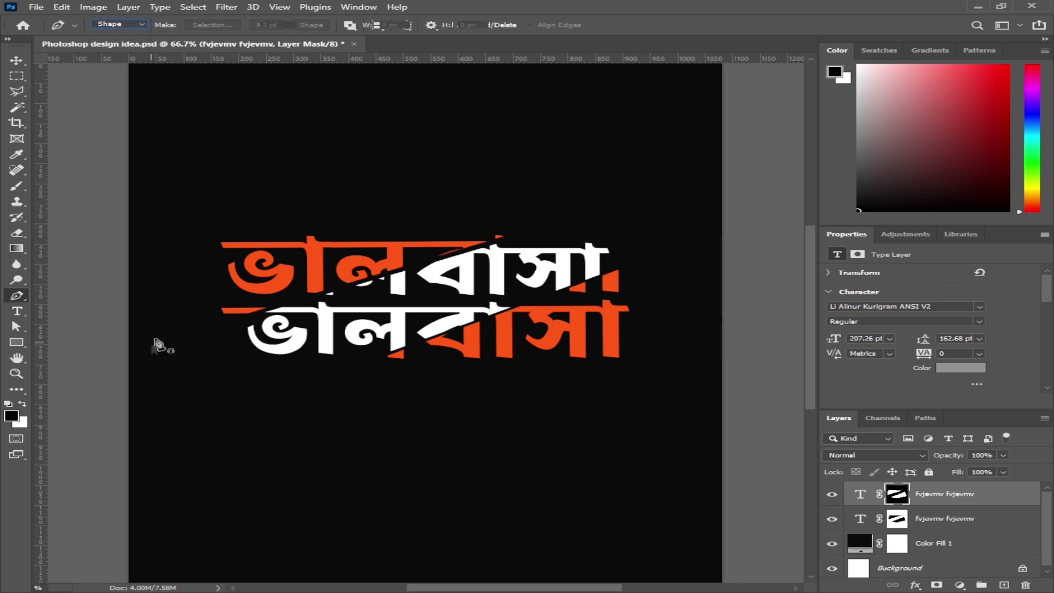
pyautogui.click(175, 345)
pyautogui.click(561, 219)
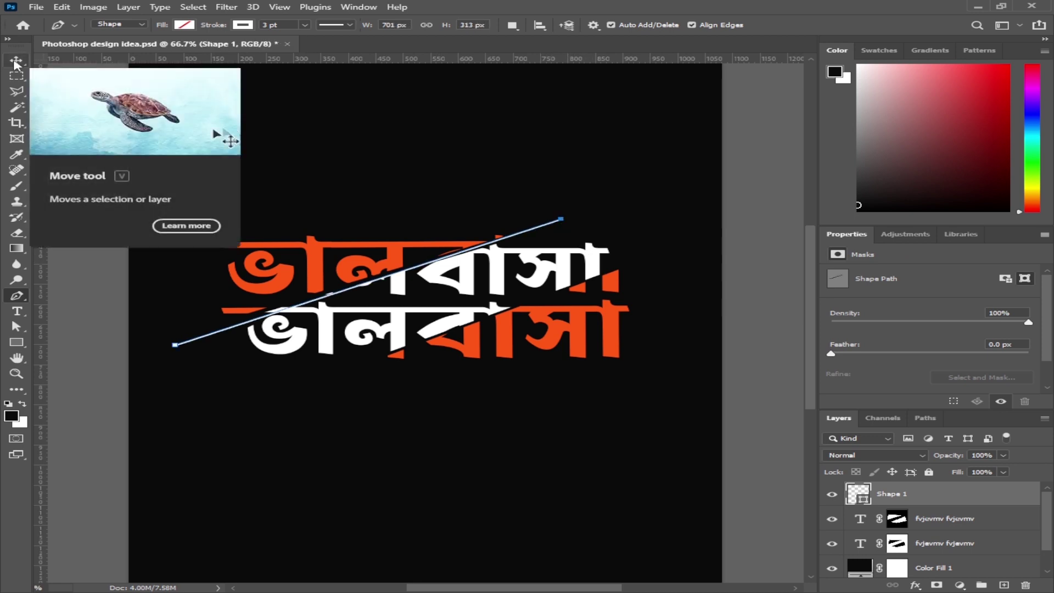
# Adjust both end points of the upper line to follow the diagonal cut, giving it a size of about 718 by 292 px
pyautogui.press('a')
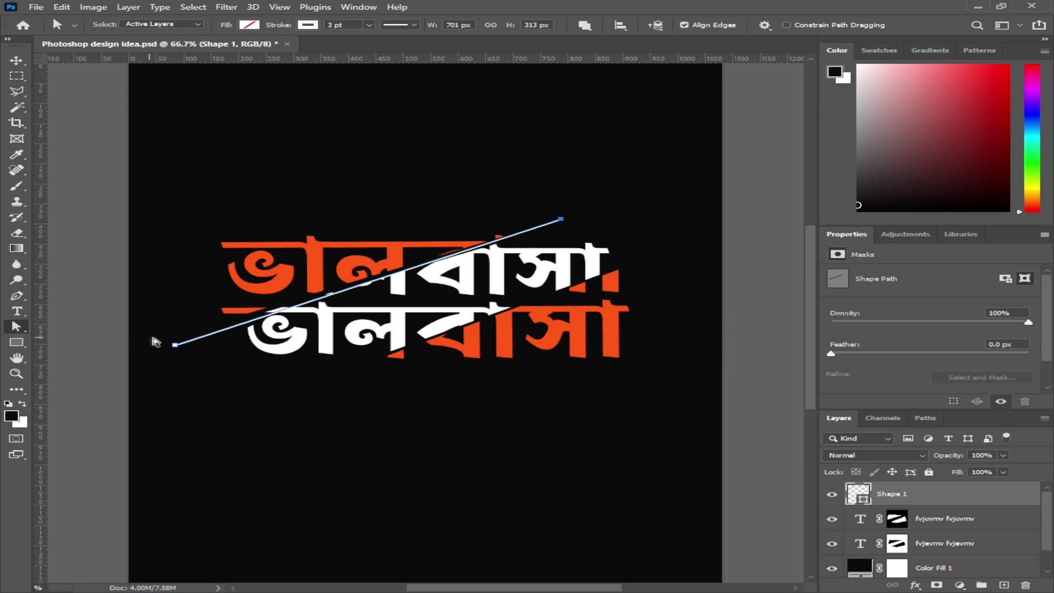
pyautogui.moveTo(175, 345); pyautogui.dragTo(165, 338)
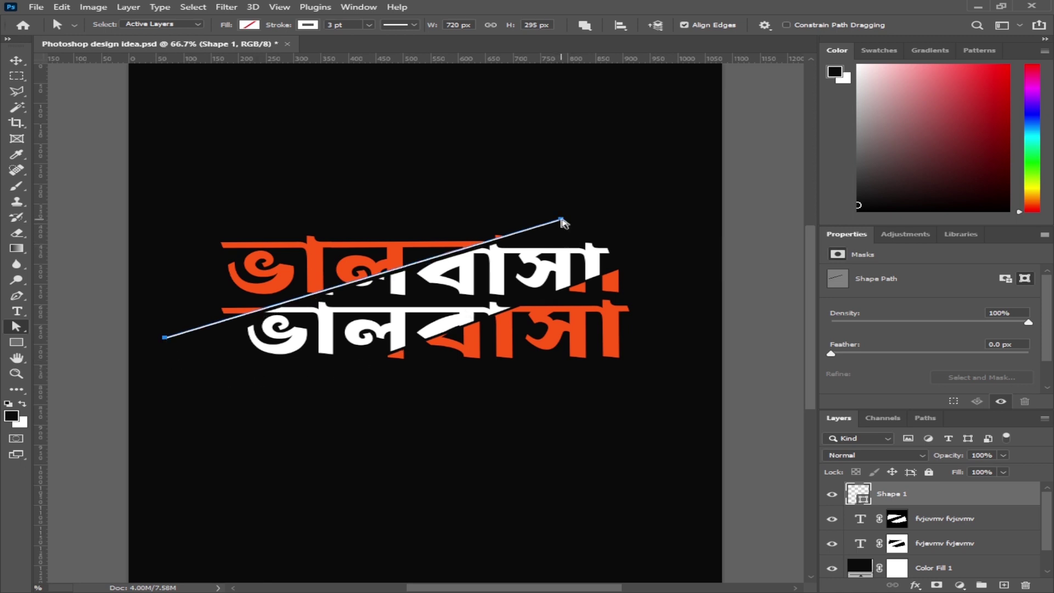
pyautogui.click(604, 201)
pyautogui.hotkey('ctrl', '1')
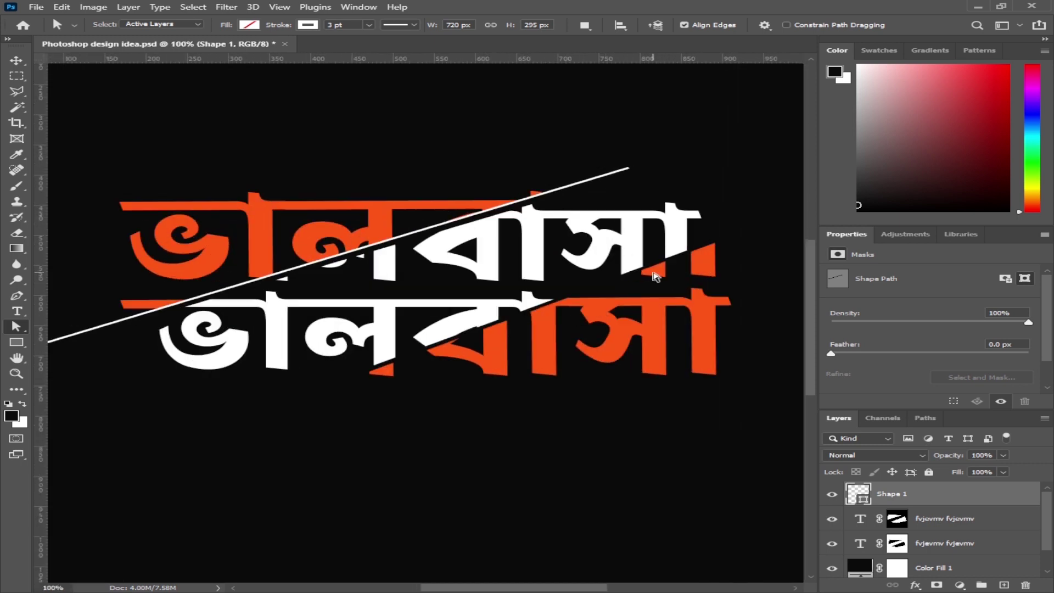
pyautogui.moveTo(623, 134); pyautogui.dragTo(632, 172)
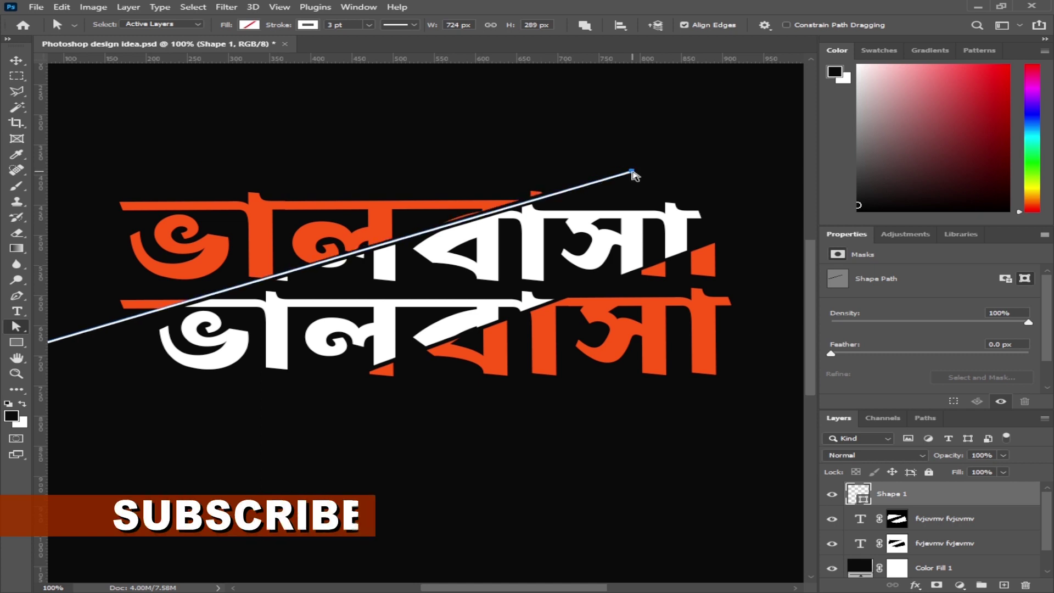
pyautogui.moveTo(631, 173); pyautogui.dragTo(627, 171)
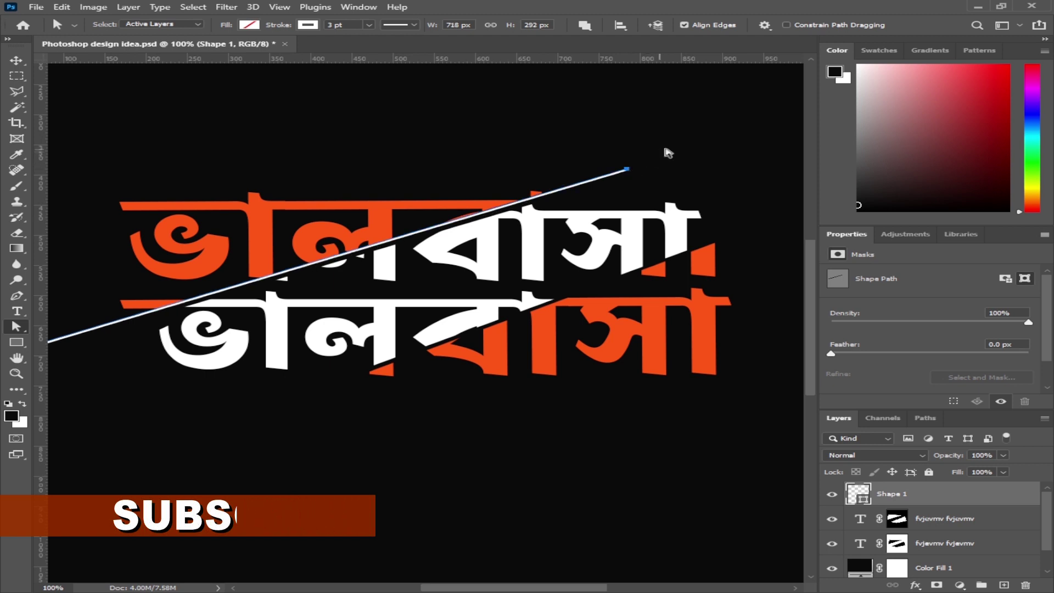
pyautogui.hotkey('ctrl', '-')
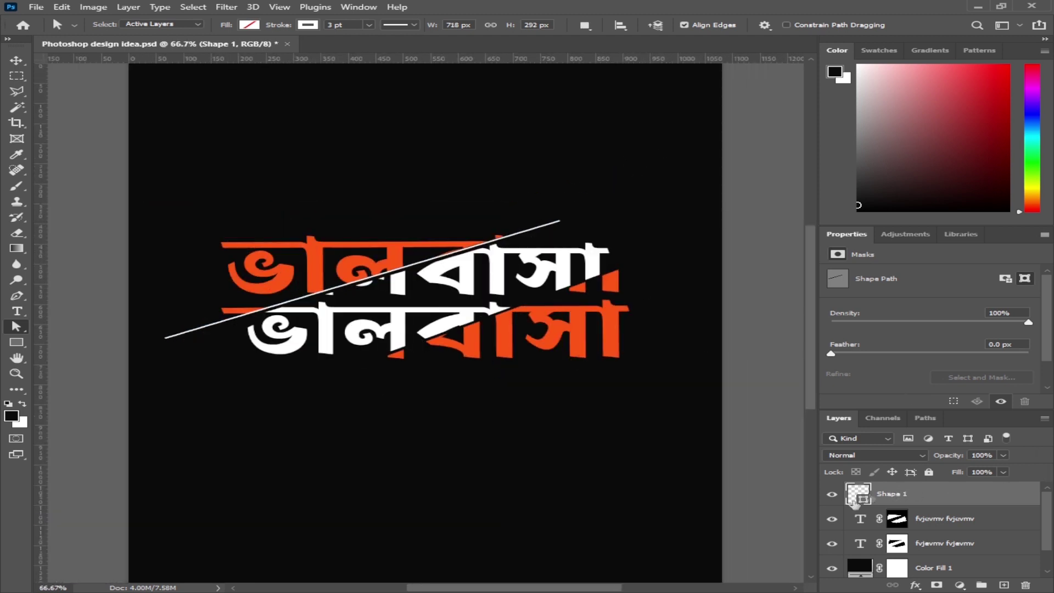
# Try to recolour the upper line by picking an orange shade as the shape layer's solid colour
pyautogui.doubleClick(860, 496)
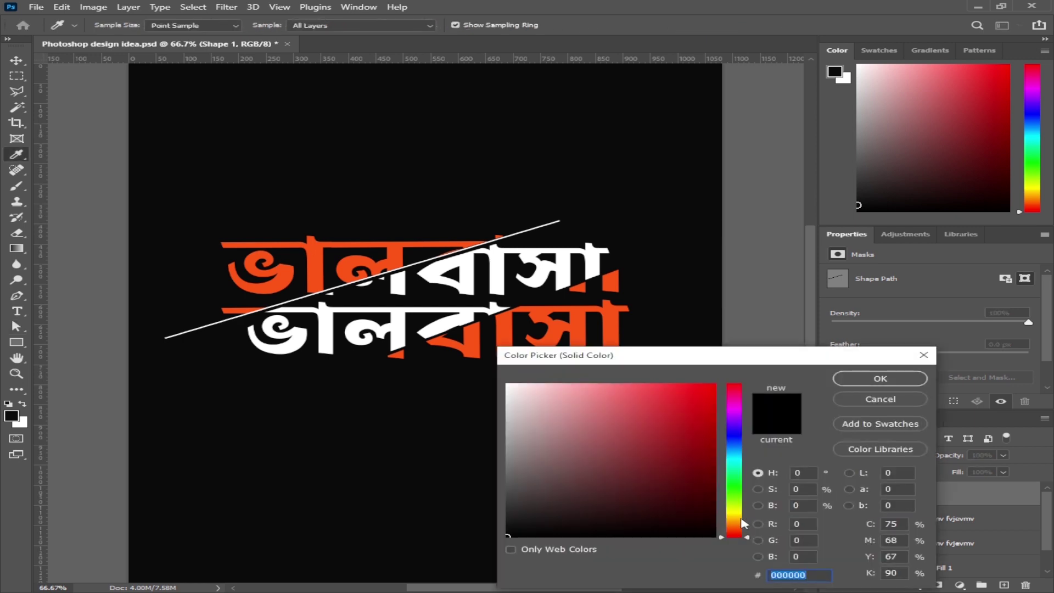
pyautogui.click(741, 518)
pyautogui.click(708, 409)
pyautogui.click(854, 383)
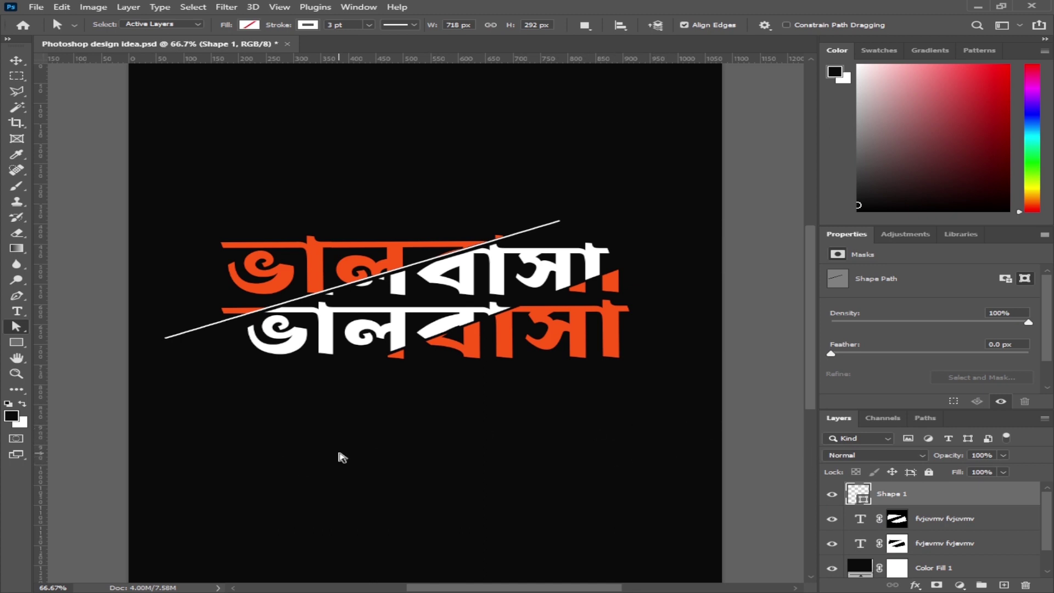
# Draw a second white 3 pt line shape along the lower diagonal cut, about 545 by 301 px, with the Pen tool
pyautogui.press('p')
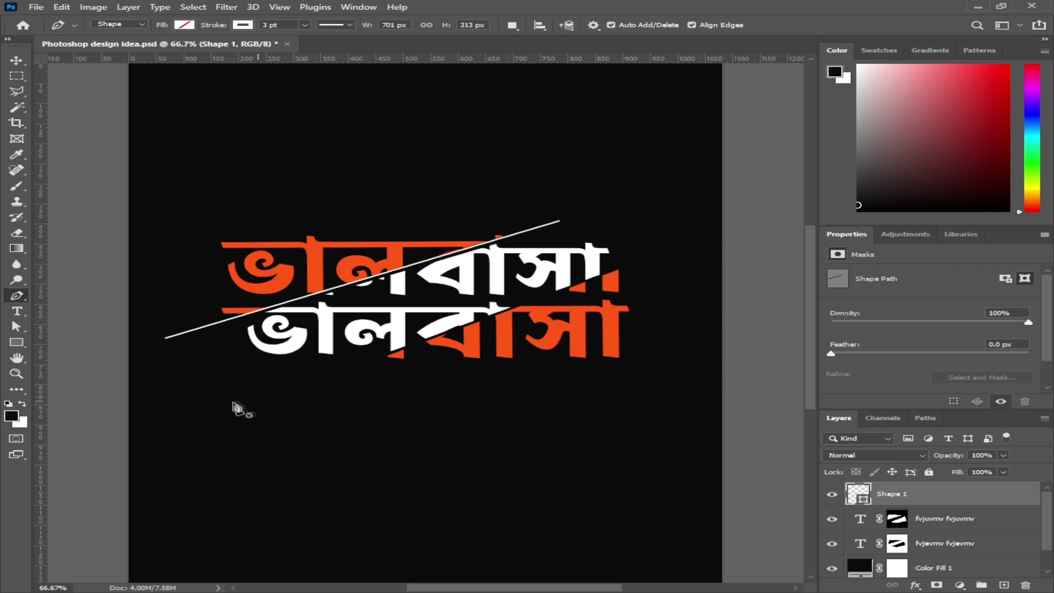
pyautogui.click(352, 368)
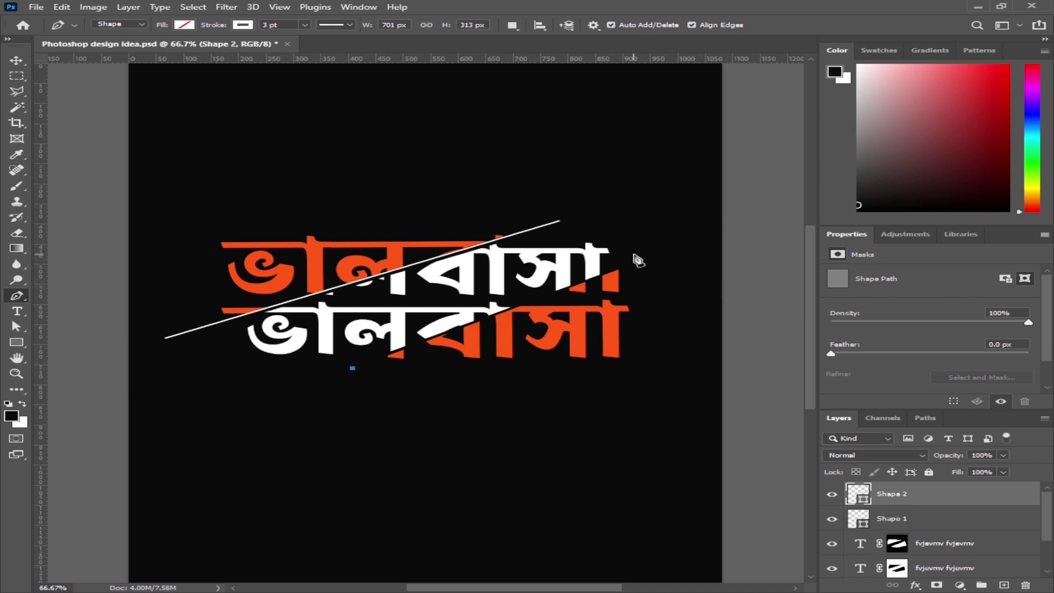
pyautogui.click(652, 247)
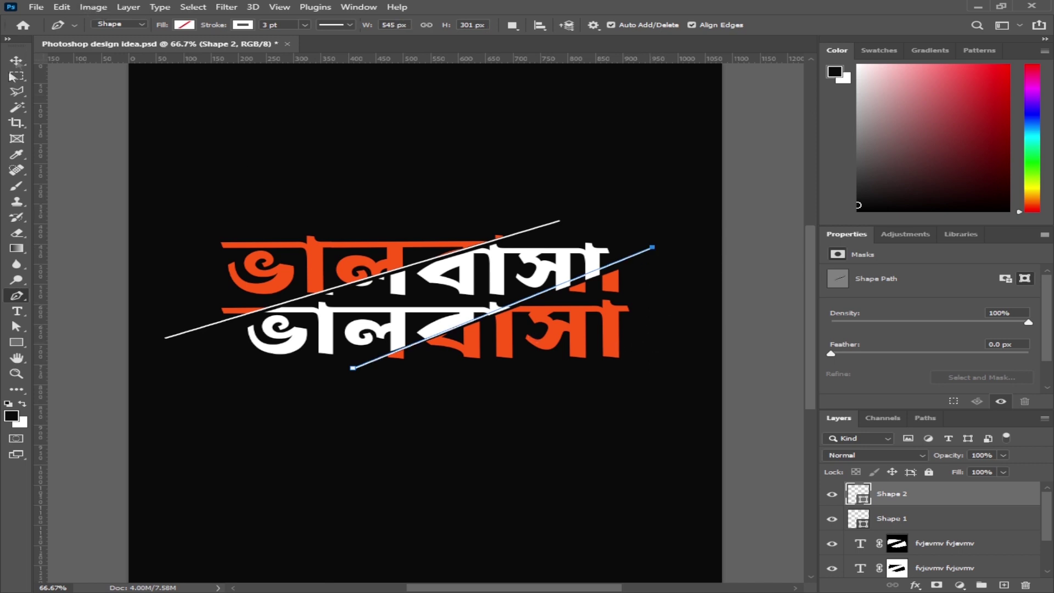
# Adjust both end points of the lower line to follow its diagonal cut, giving it a size of about 559 by 284 px
pyautogui.press('a')
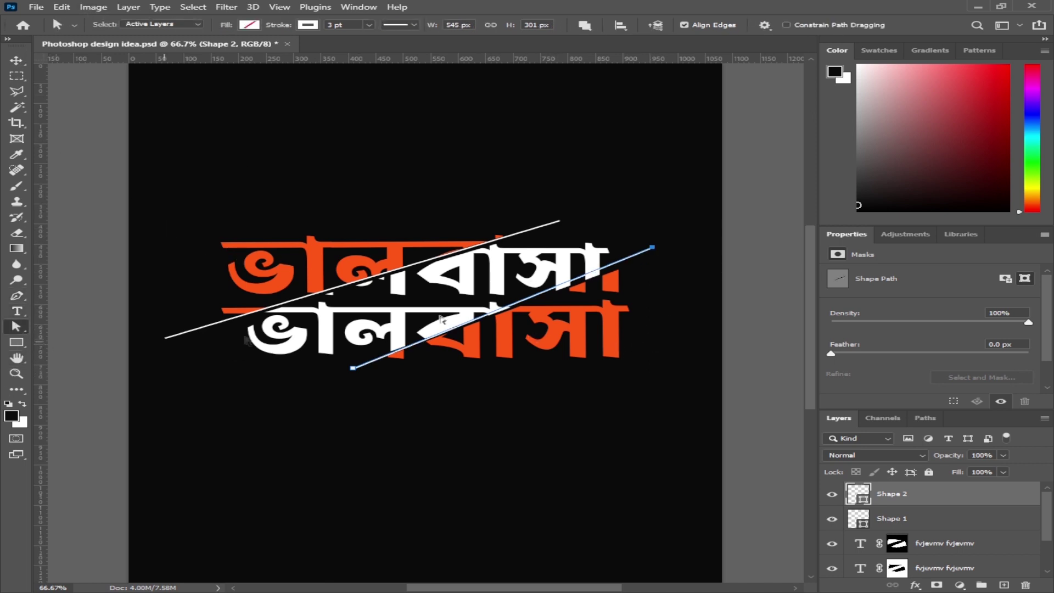
pyautogui.moveTo(638, 214)
pyautogui.mouseDown()
pyautogui.moveTo(681, 276)
pyautogui.moveTo(656, 252)
pyautogui.mouseUp()
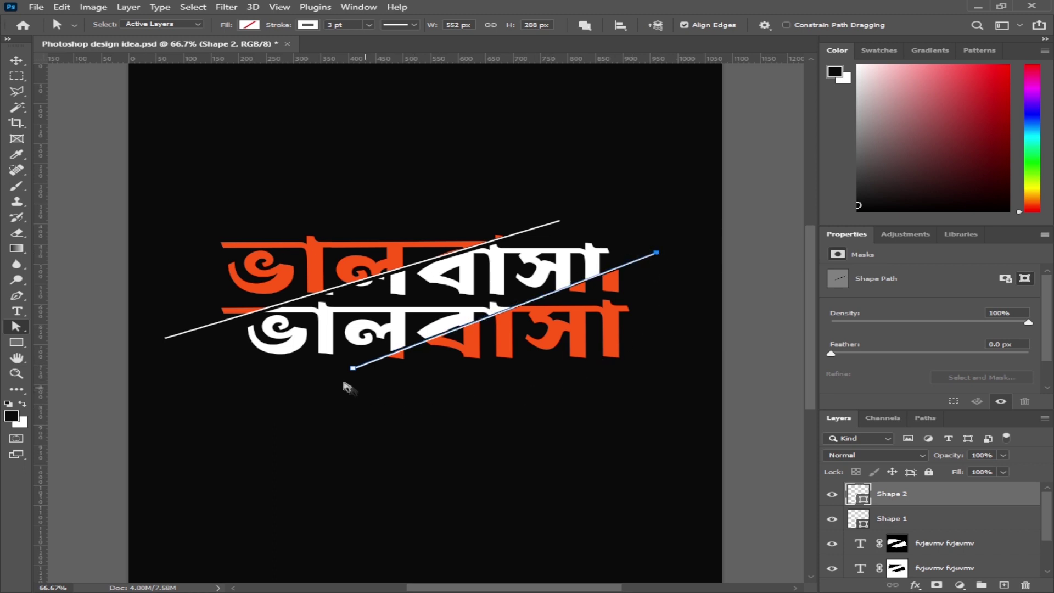
pyautogui.click(353, 384)
pyautogui.moveTo(357, 378); pyautogui.dragTo(349, 371)
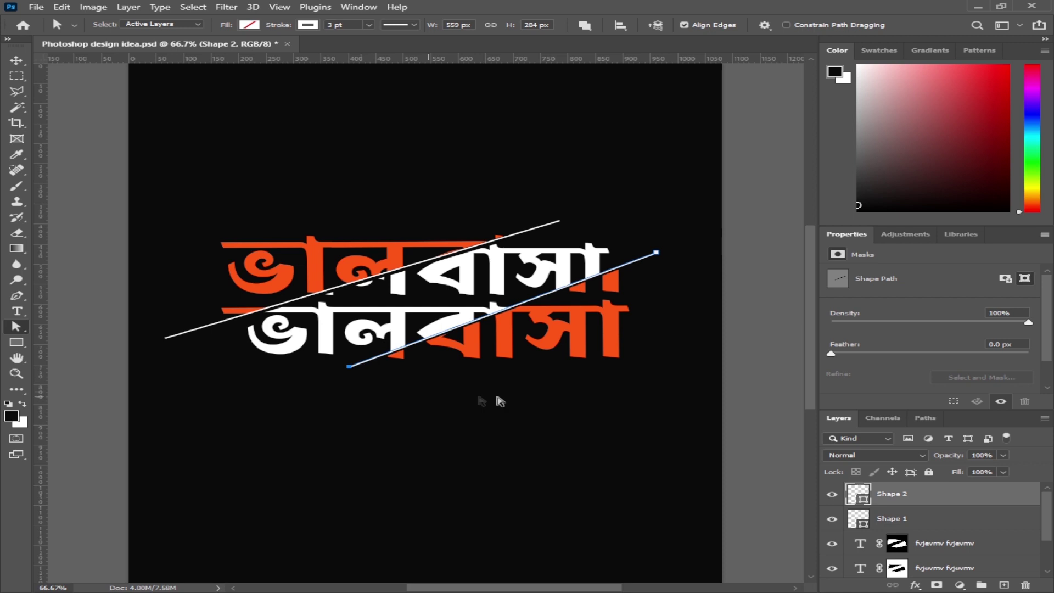
pyautogui.click(535, 403)
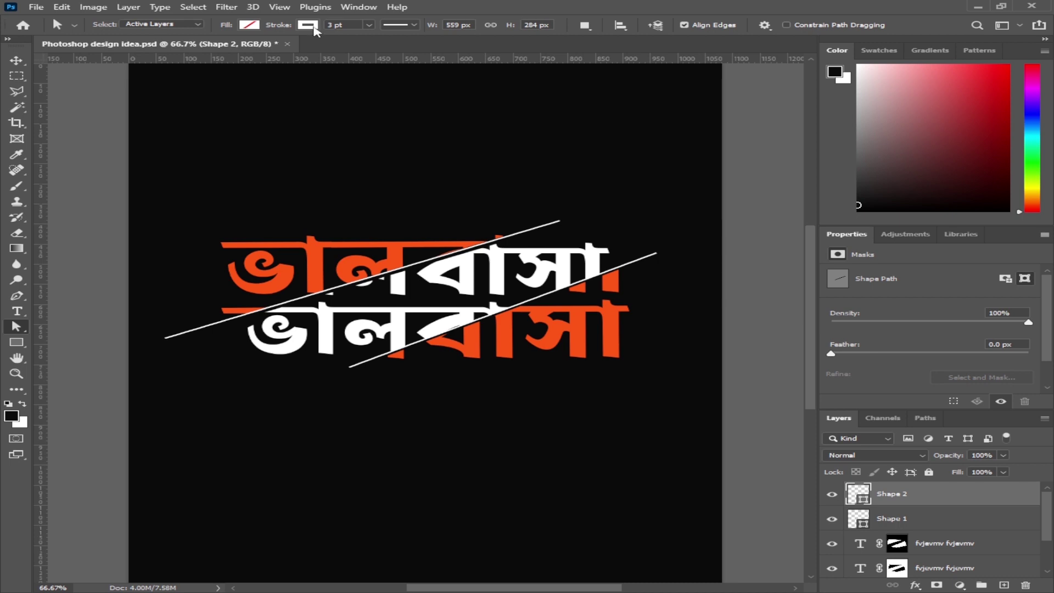
# Set the stroke colour of the lower line to yellow from the recently used colours
pyautogui.click(16, 341)
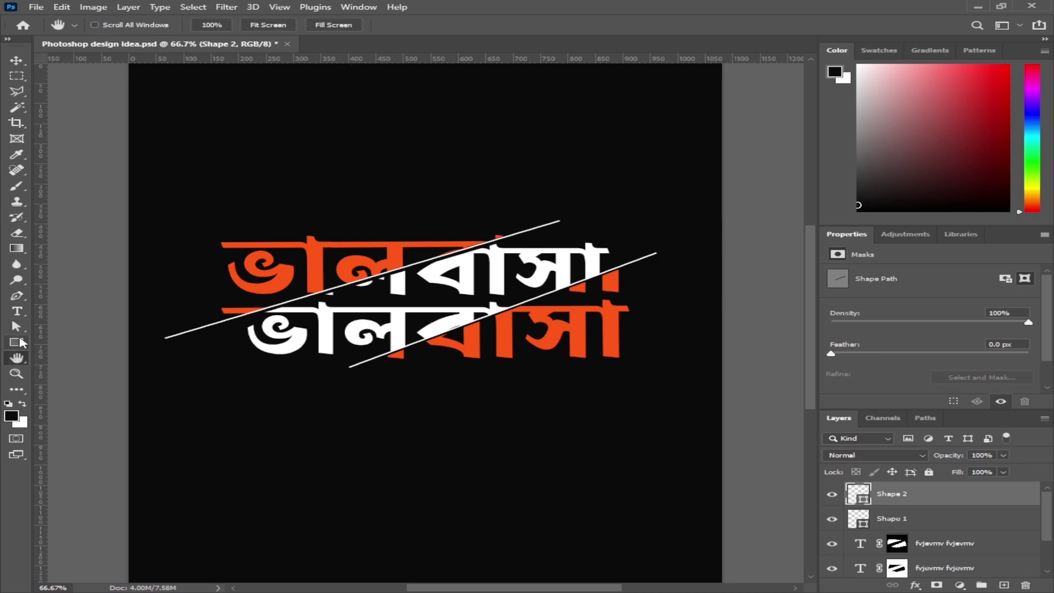
pyautogui.click(243, 25)
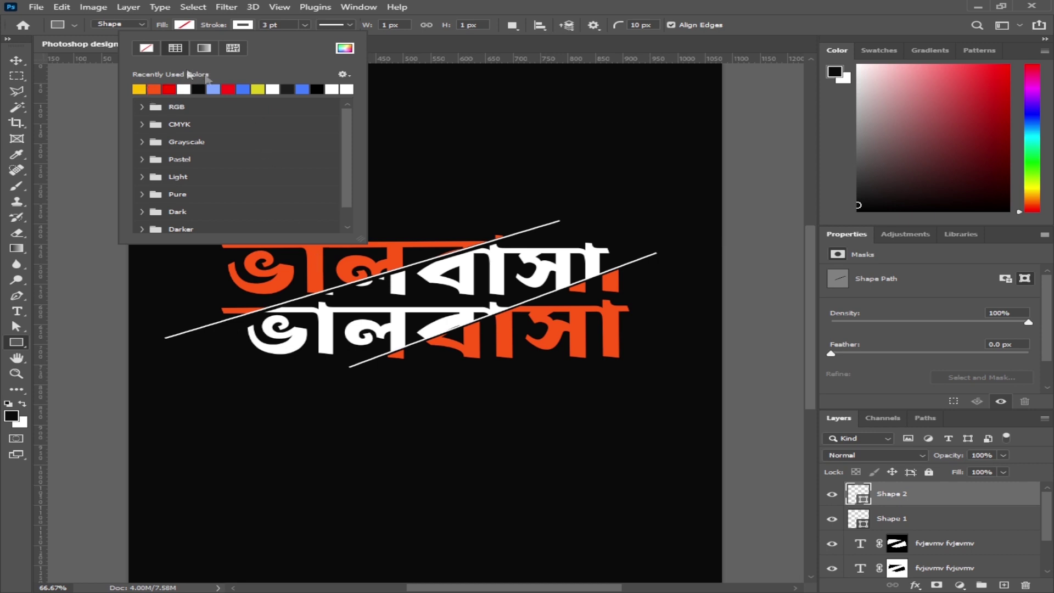
pyautogui.click(143, 88)
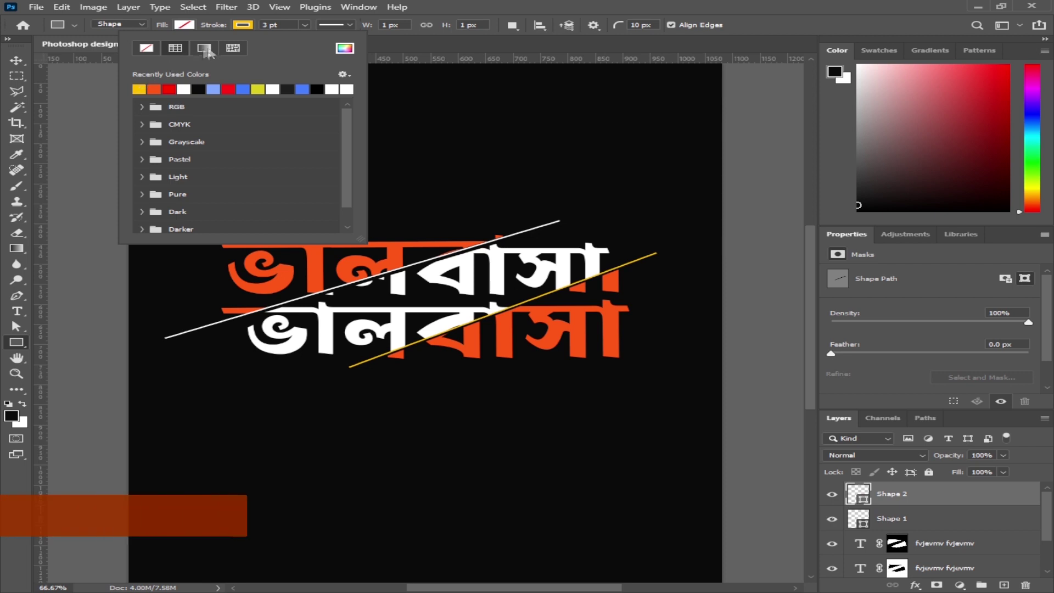
pyautogui.click(243, 26)
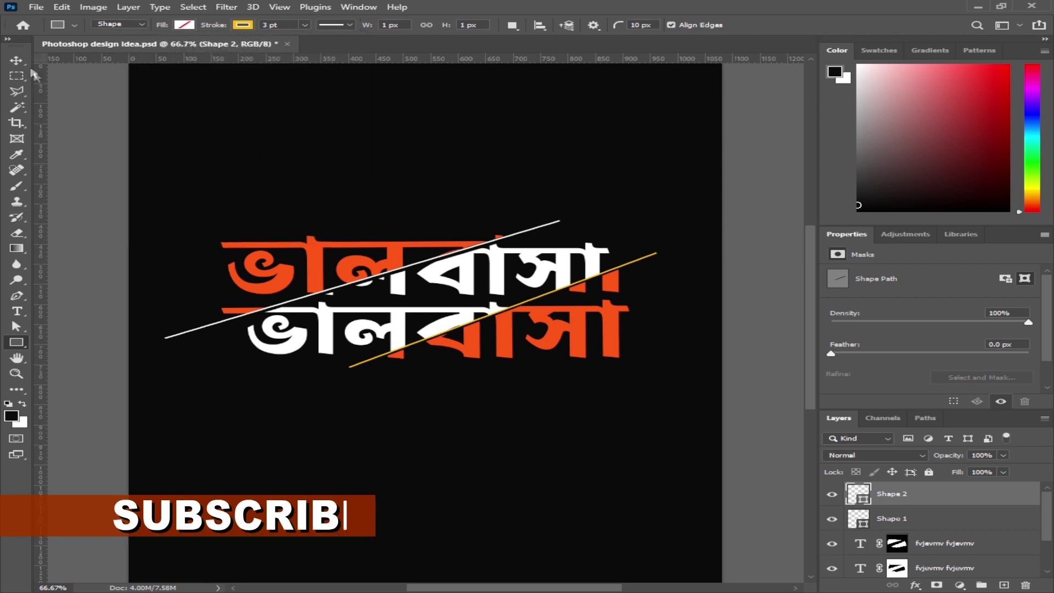
# Try to recolour the lower line by sampling the orange text colour (ff5816) as the shape layer's solid colour
pyautogui.doubleClick(865, 498)
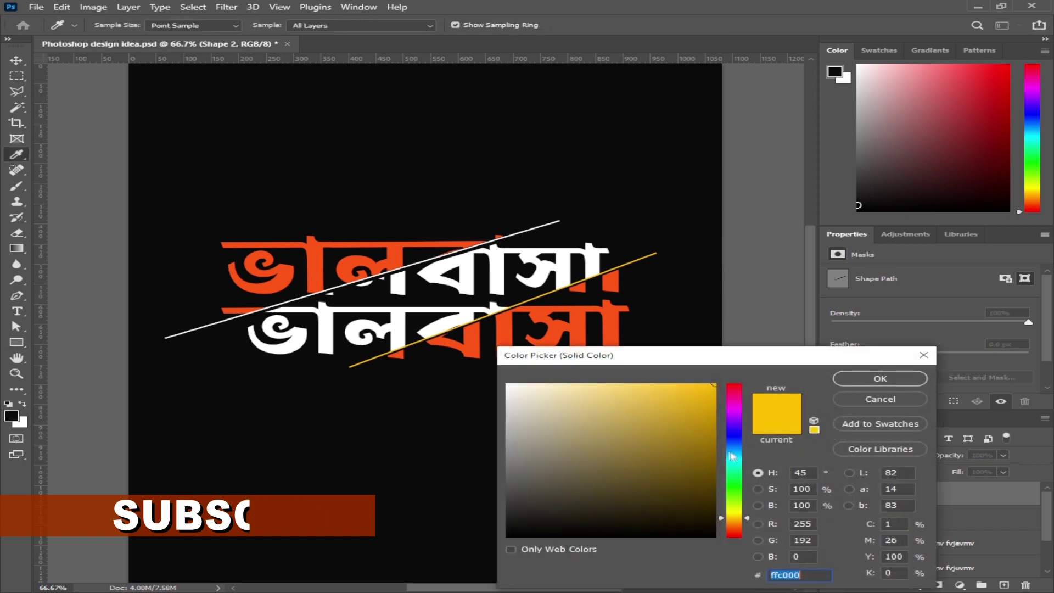
pyautogui.click(609, 333)
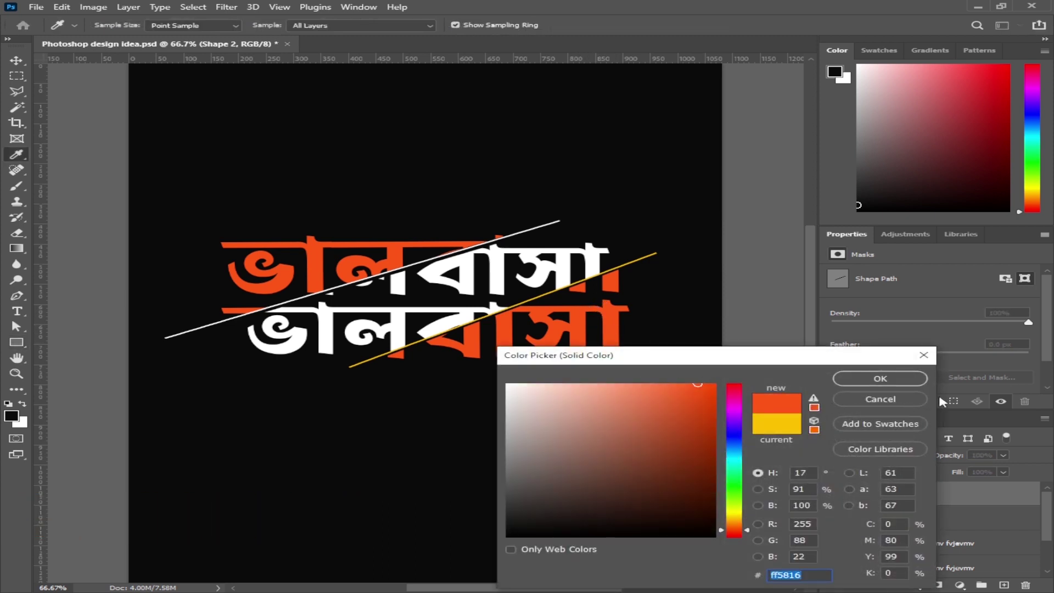
pyautogui.click(880, 379)
# Scale the lower line up to about 130% around its centre
pyautogui.click(17, 61)
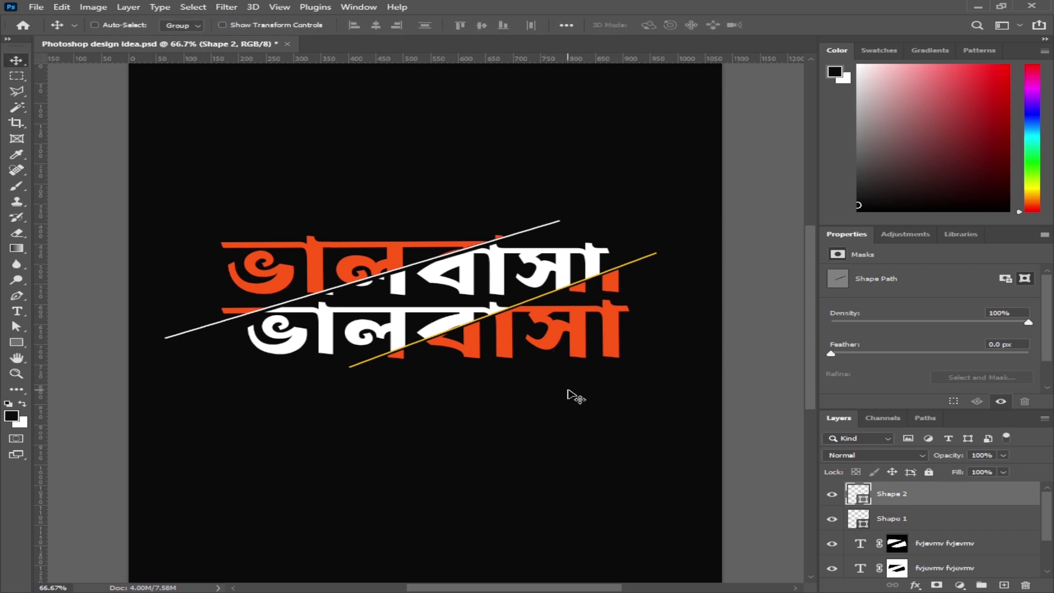
pyautogui.hotkey('ctrl', 't')
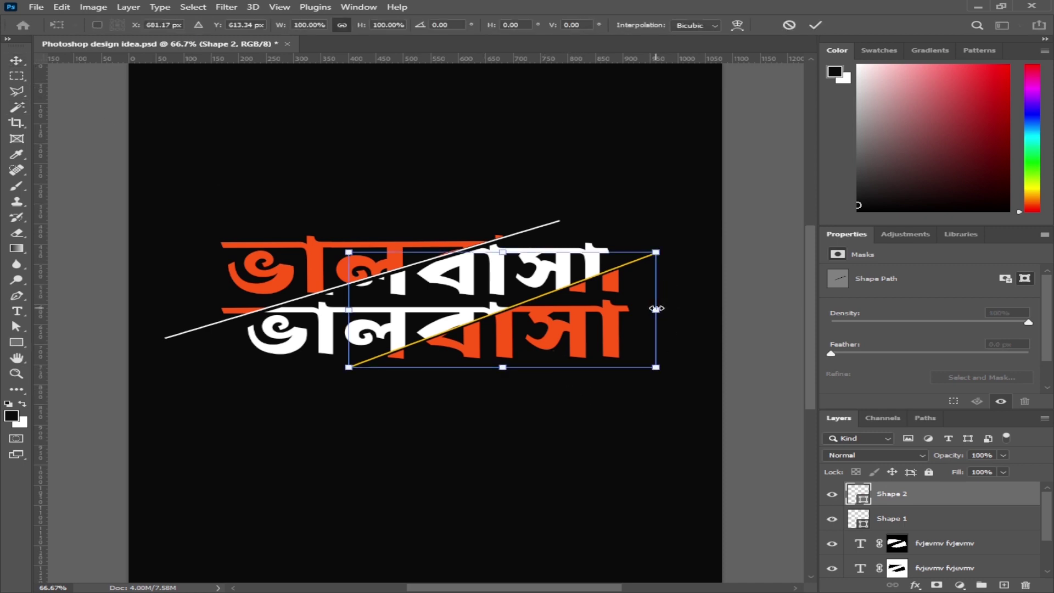
pyautogui.moveTo(656, 308); pyautogui.dragTo(703, 295)
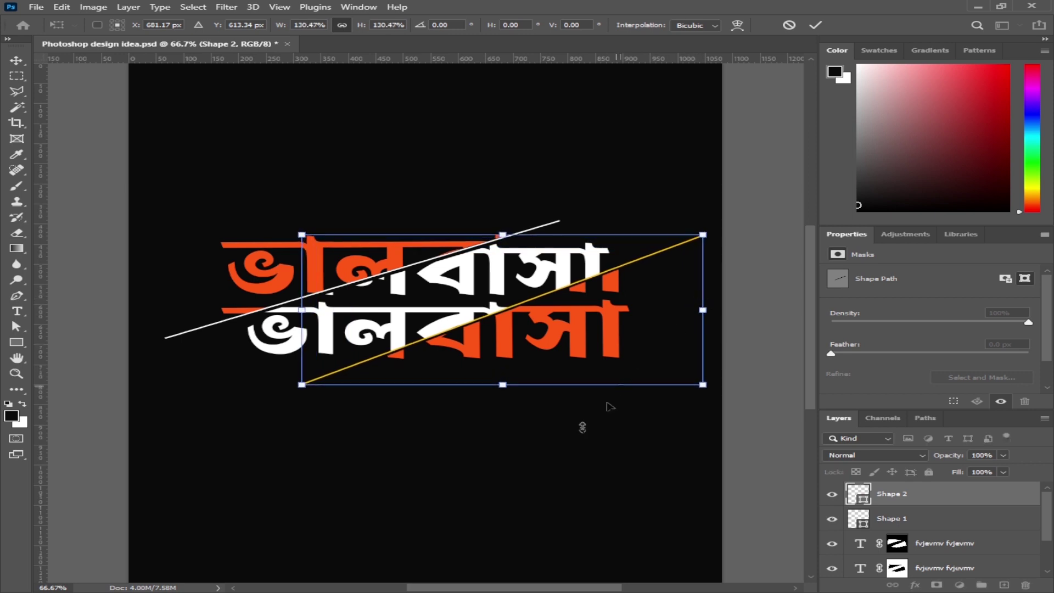
pyautogui.press('Return')
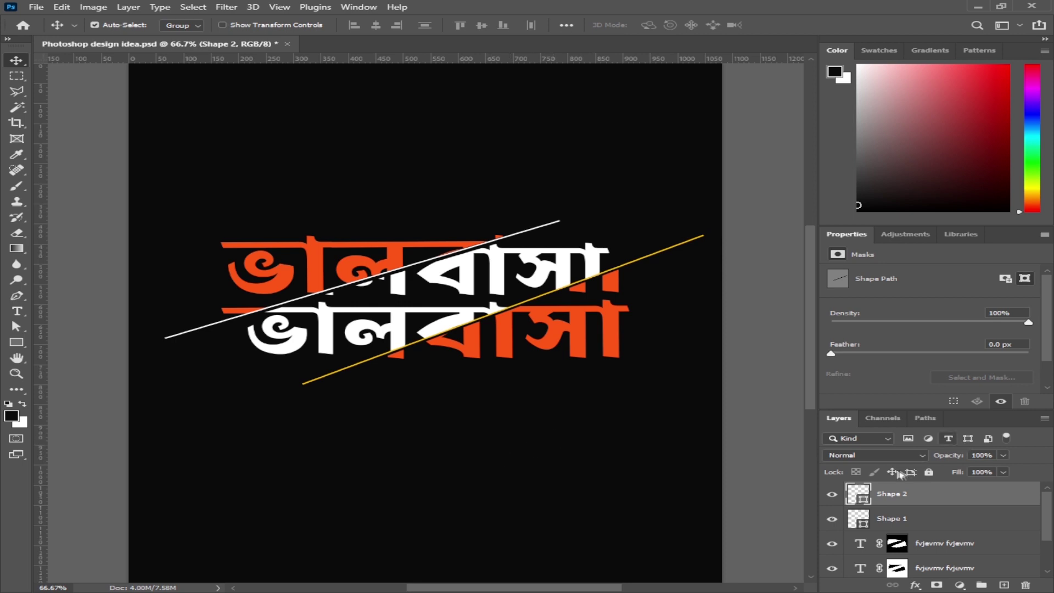
# Add a layer mask to the yellow line's Shape 2 layer and fade its lower-left end with a soft 600 px eraser
pyautogui.press('e')
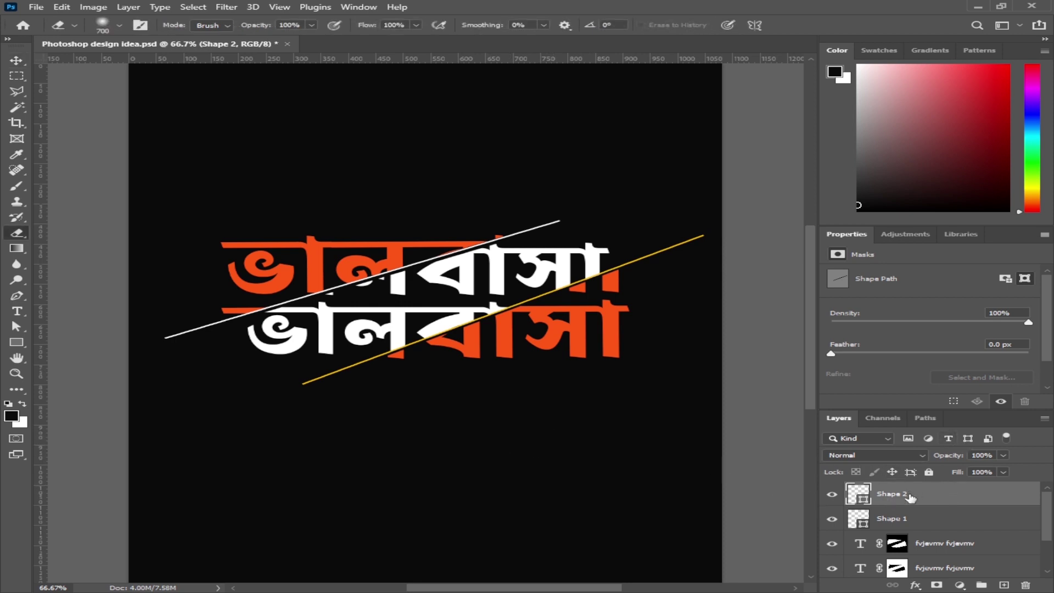
pyautogui.click(936, 585)
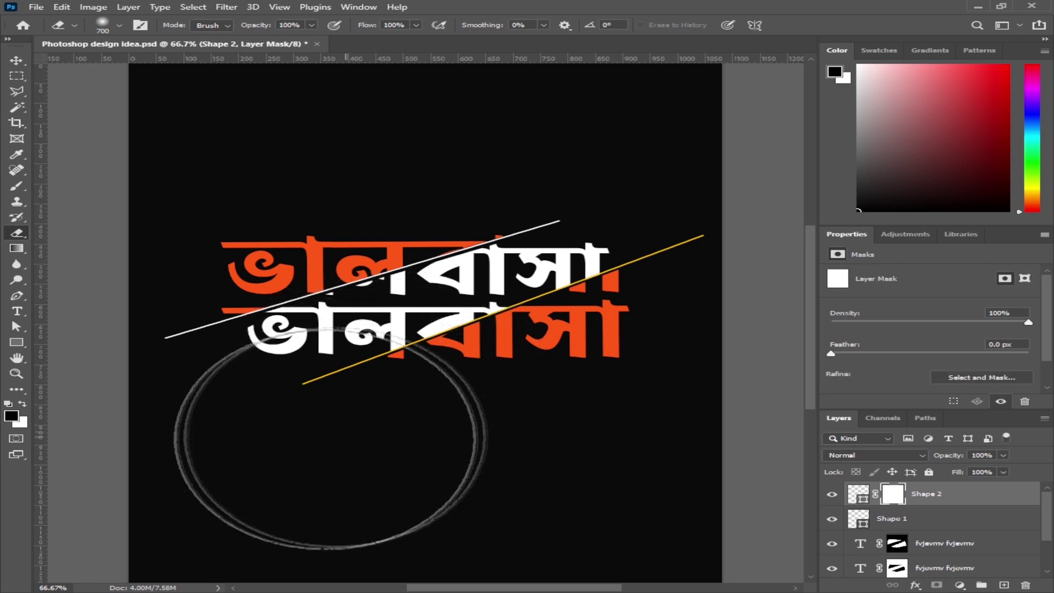
pyautogui.press('[')
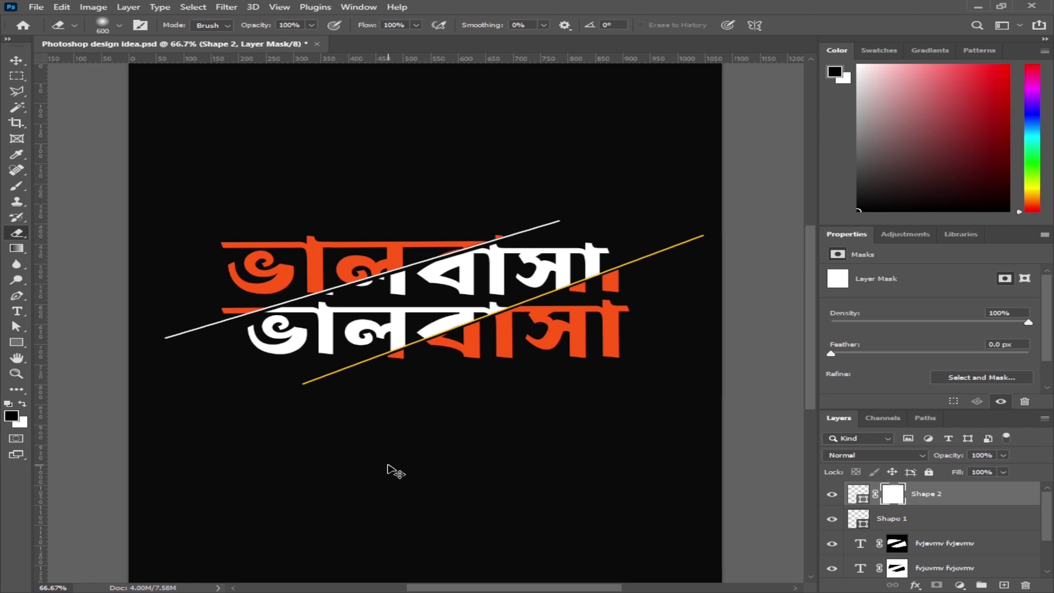
pyautogui.press('x')
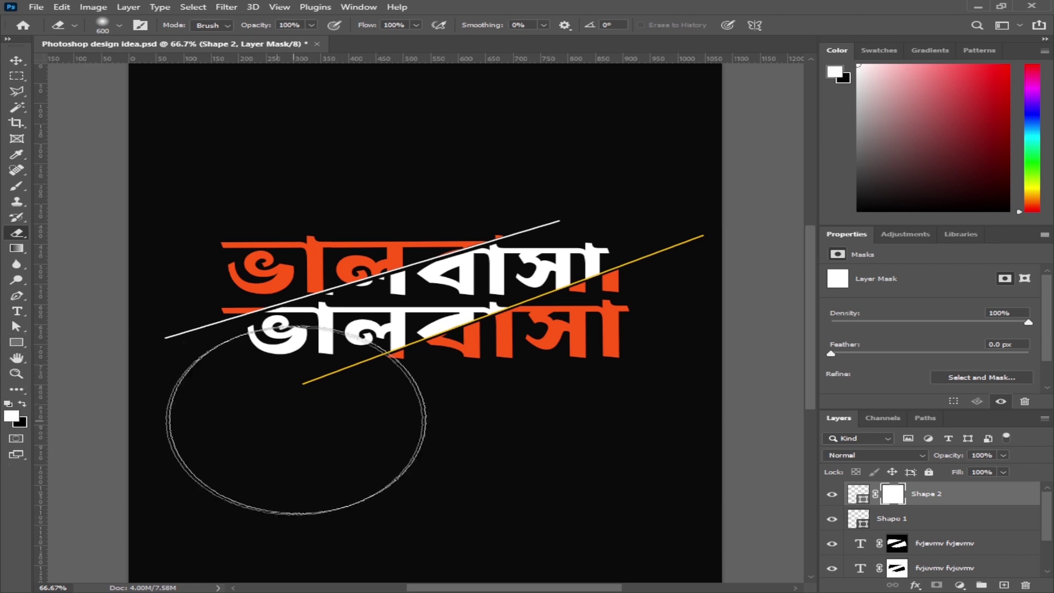
pyautogui.click(289, 429)
pyautogui.moveTo(289, 429); pyautogui.dragTo(274, 431)
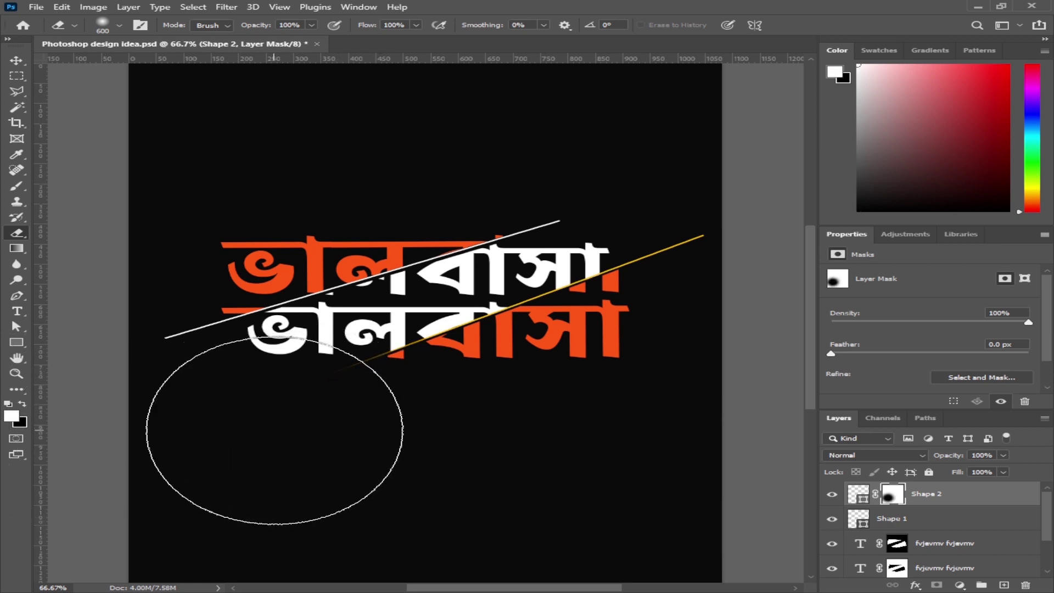
# Reduce the eraser to 250 px and fade the yellow line's lower end further, up to the edge of the lettering
pyautogui.press('[')
pyautogui.press('[')
pyautogui.press('[')
pyautogui.press('[')
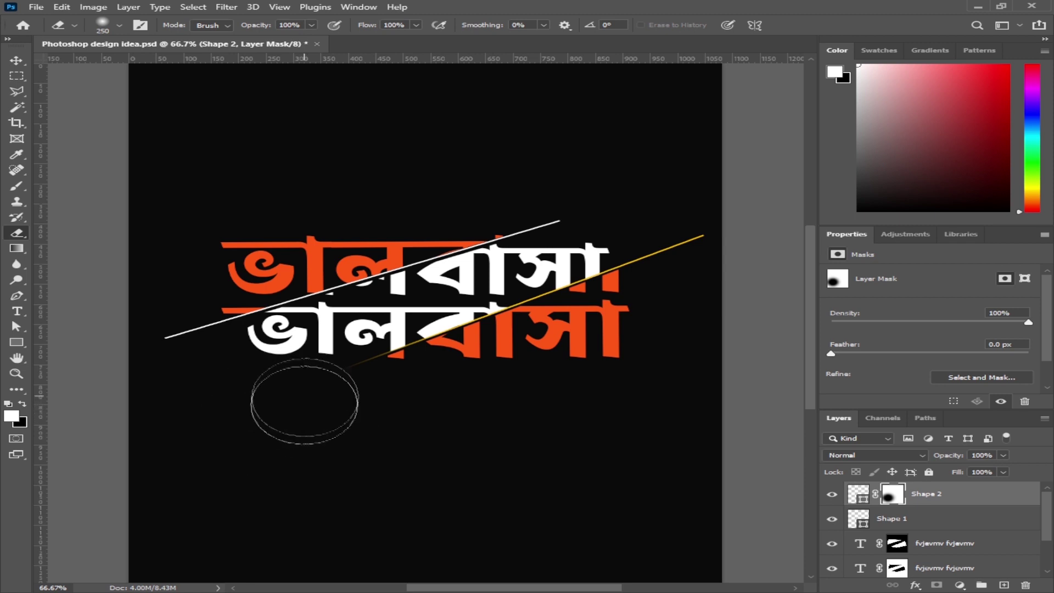
pyautogui.moveTo(322, 400)
pyautogui.mouseDown()
pyautogui.moveTo(333, 388)
pyautogui.moveTo(313, 395)
pyautogui.moveTo(315, 386)
pyautogui.moveTo(338, 385)
pyautogui.mouseUp()
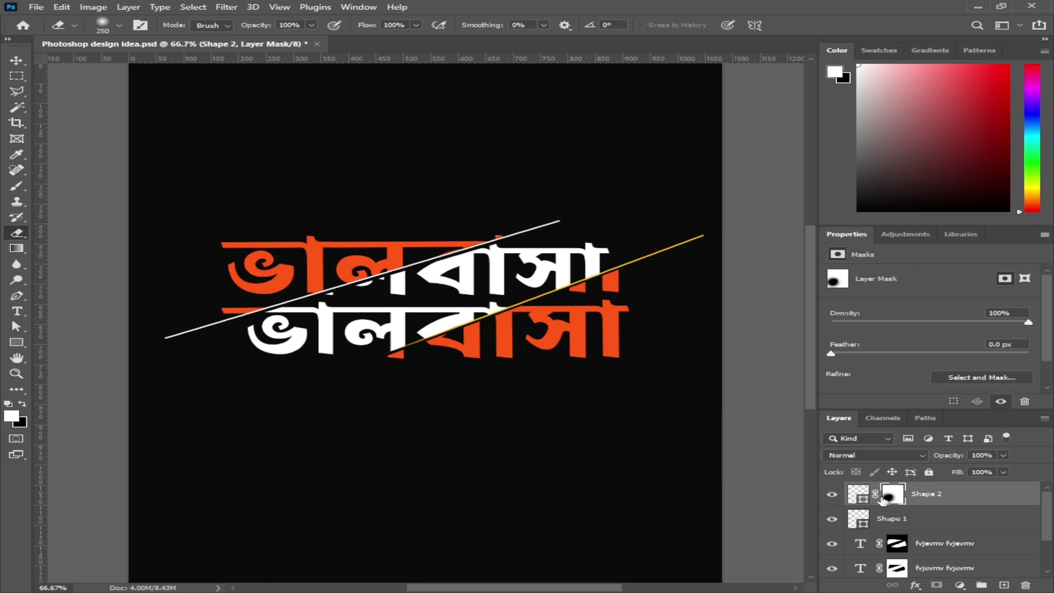
# Scale the white upper line on the Shape 1 layer up to about 113% around its centre
pyautogui.press('v')
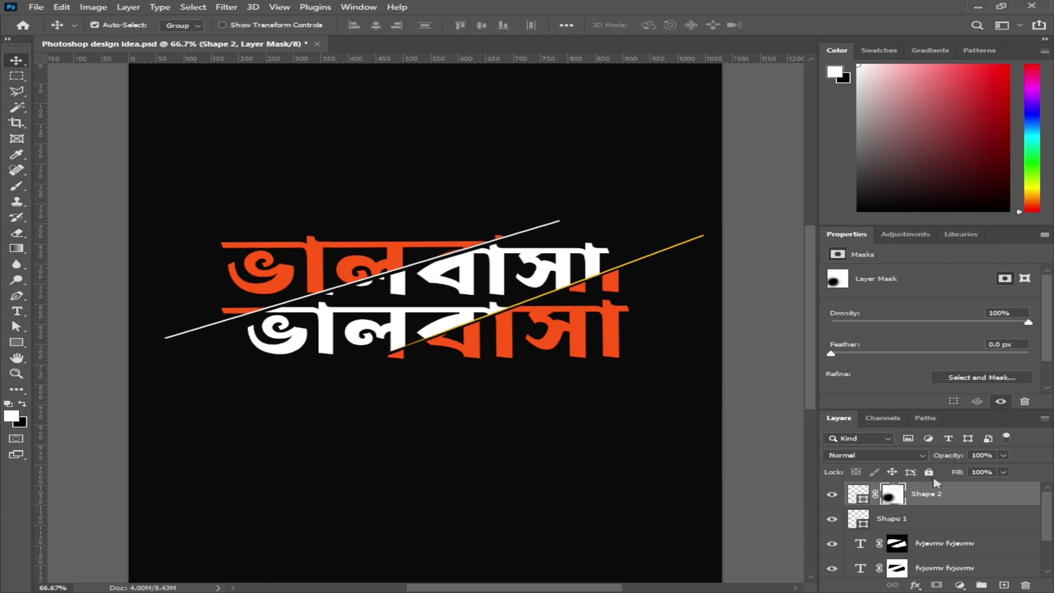
pyautogui.click(927, 521)
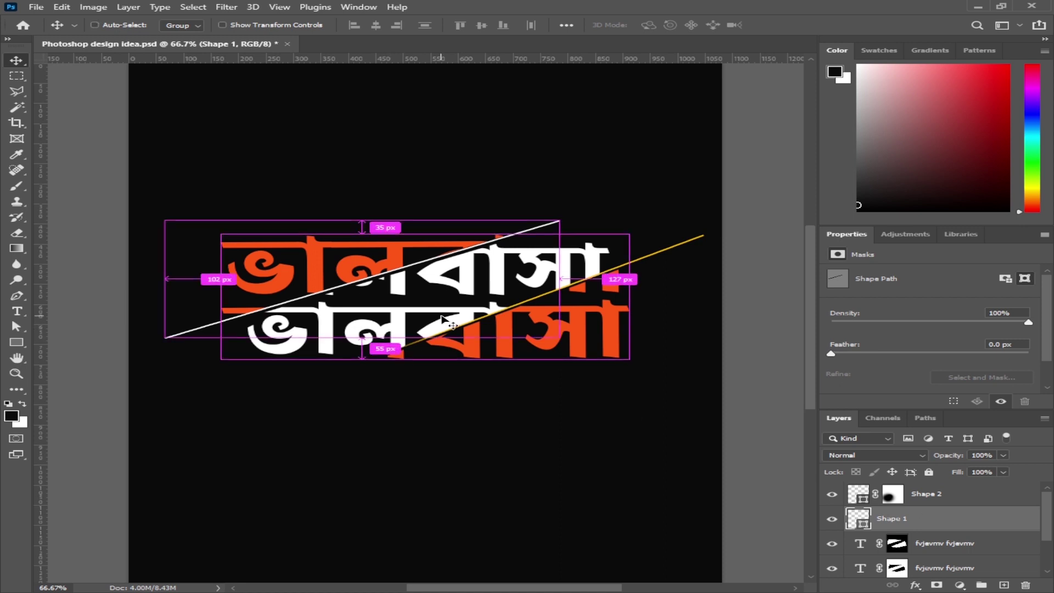
pyautogui.hotkey('ctrl', 't')
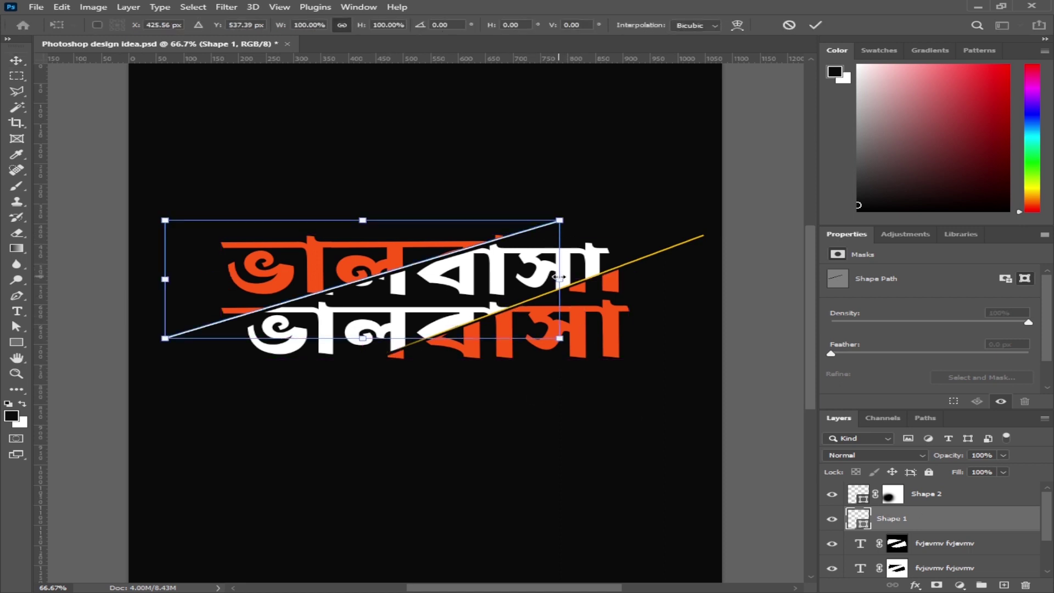
pyautogui.moveTo(560, 278); pyautogui.dragTo(585, 275)
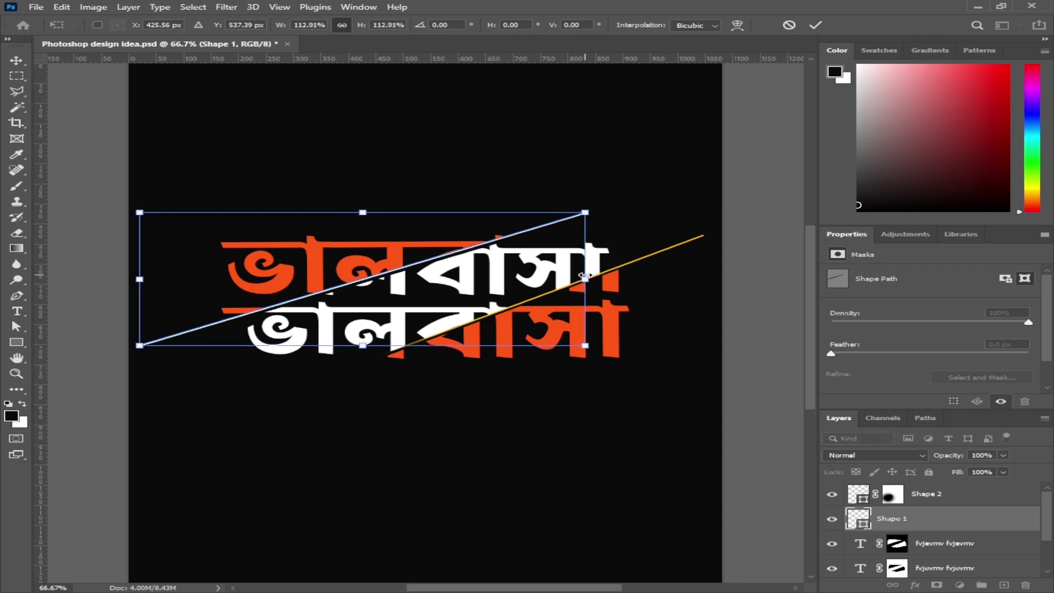
pyautogui.press('Return')
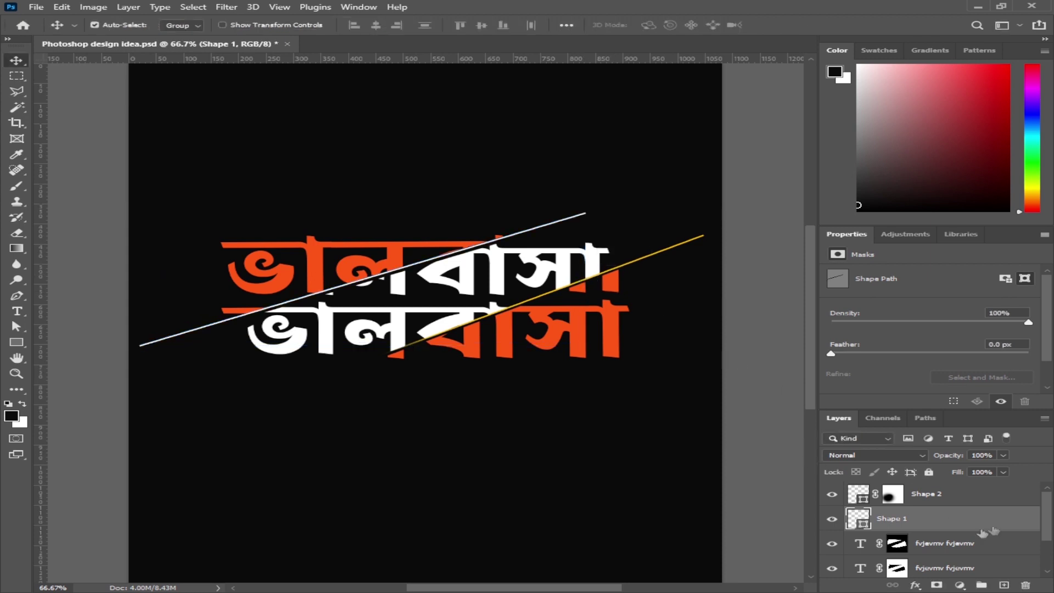
# Add a layer mask to Shape 1 and fade the white line's upper-right end with the 250 px soft eraser
pyautogui.click(936, 585)
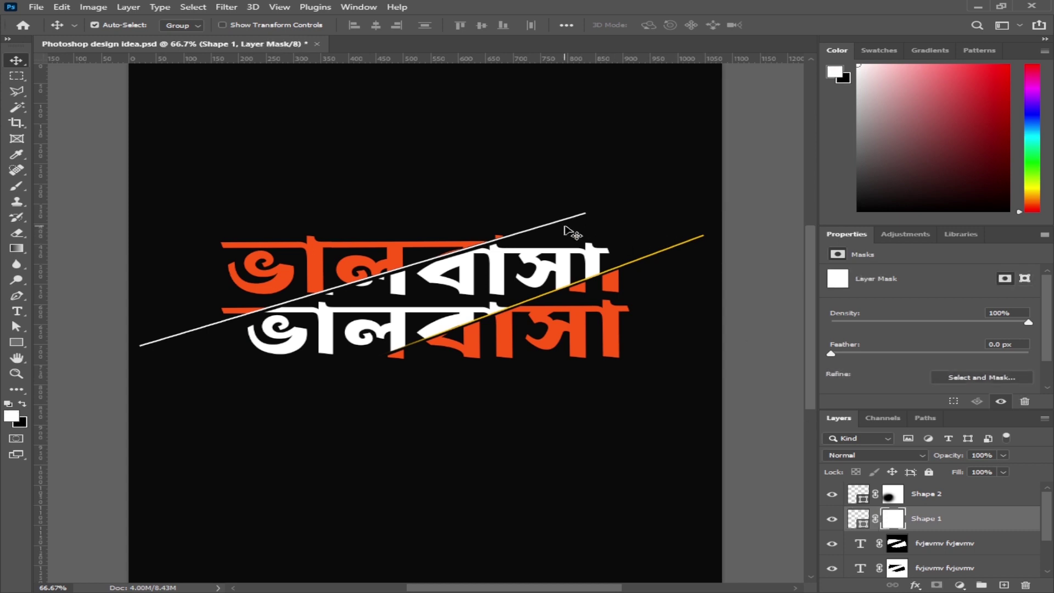
pyautogui.press('e')
pyautogui.moveTo(555, 200)
pyautogui.mouseDown()
pyautogui.moveTo(569, 200)
pyautogui.moveTo(561, 221)
pyautogui.mouseUp()
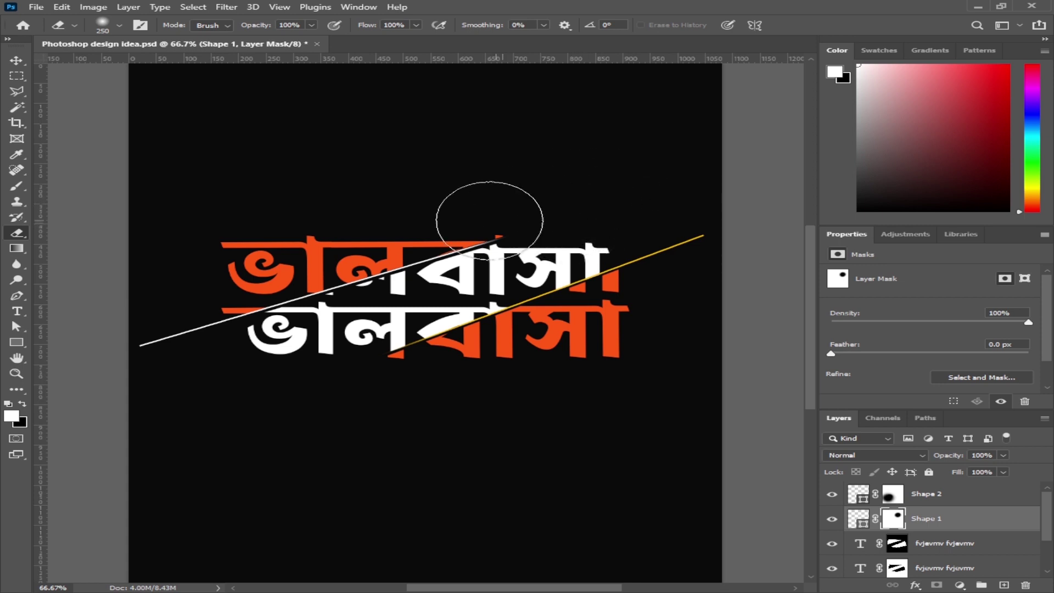
# Select all the text and line layers above the black colour fill and combine them into one group
pyautogui.hotkey('ctrl', '-')
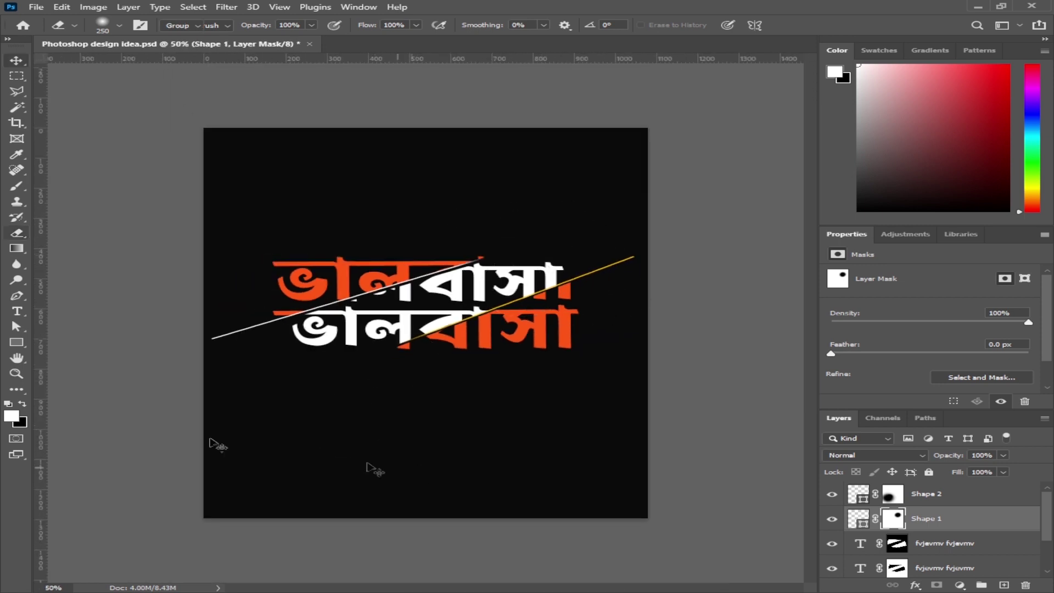
pyautogui.press('v')
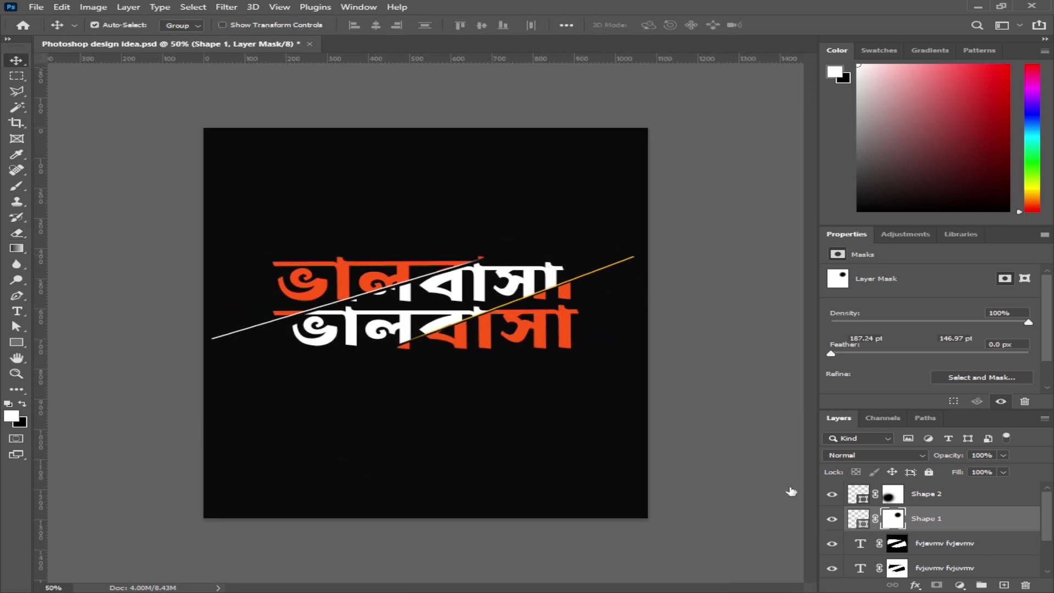
pyautogui.press('x')
pyautogui.click(1018, 542)
pyautogui.scroll(1, 1018, 538)
pyautogui.press('x')
pyautogui.hotkey('ctrl', 'alt', 'a')
pyautogui.hotkey('ctrl', 'g')
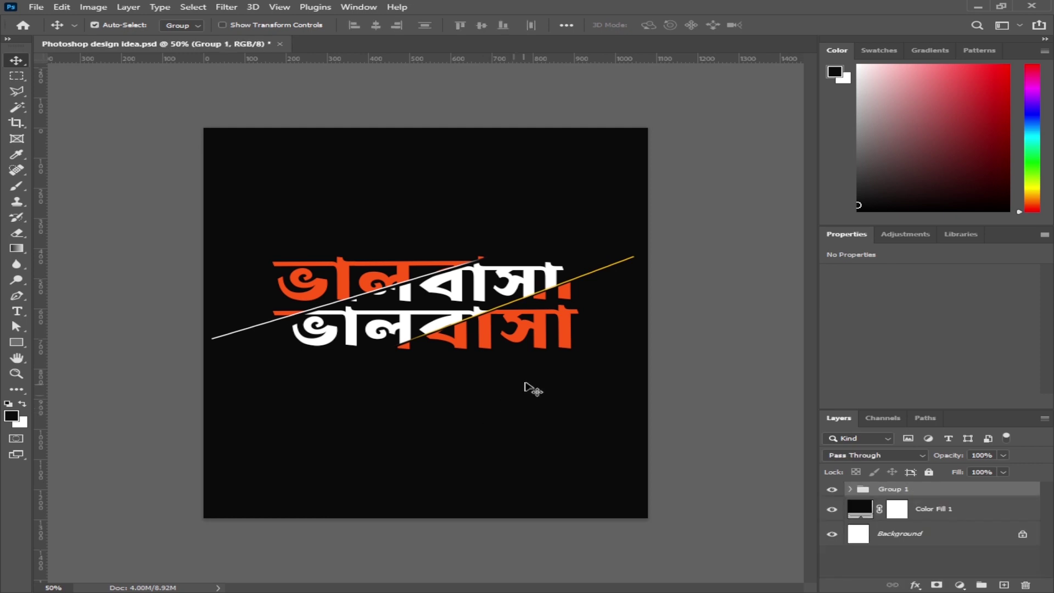
# Scale the grouped lettering and lines down to about 76.6% and check the design without the surrounding interface
pyautogui.hotkey('ctrl', 't')
pyautogui.moveTo(635, 370); pyautogui.dragTo(577, 361)
pyautogui.press('Return')
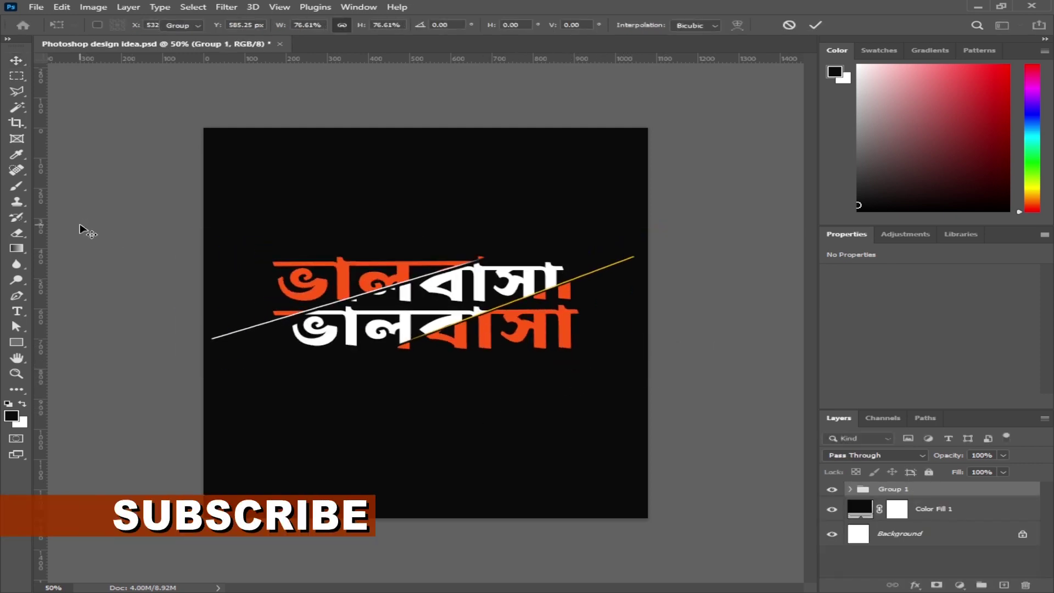
pyautogui.press('Tab')
pyautogui.hotkey('ctrl', '+')
pyautogui.hotkey('ctrl', '+')
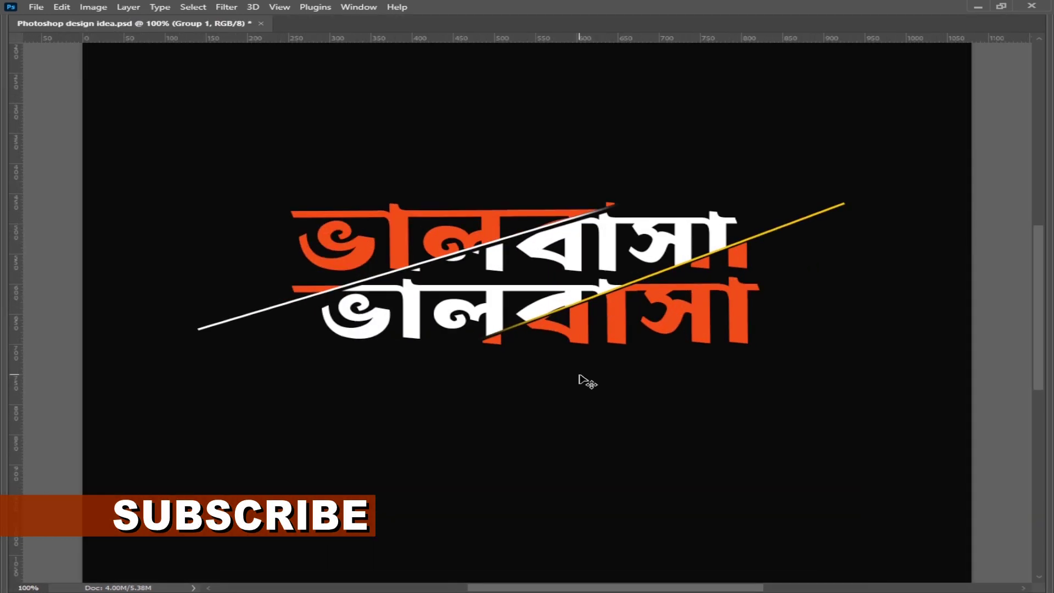
pyautogui.hotkey('ctrl', '-')
pyautogui.press('Tab')
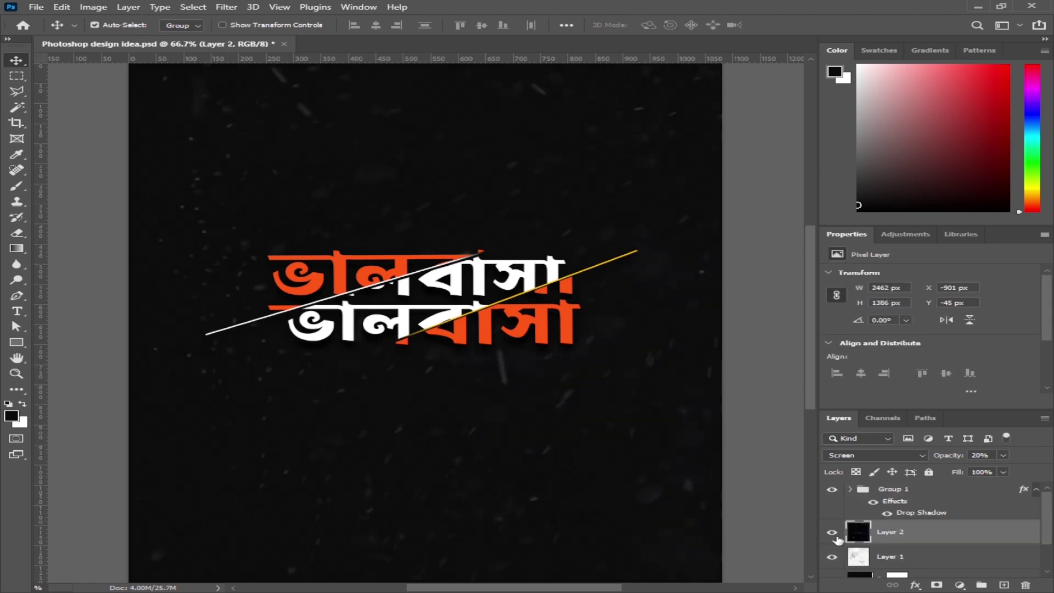
# Compare the background with and without the dust texture of Layer 2
pyautogui.click(833, 532)
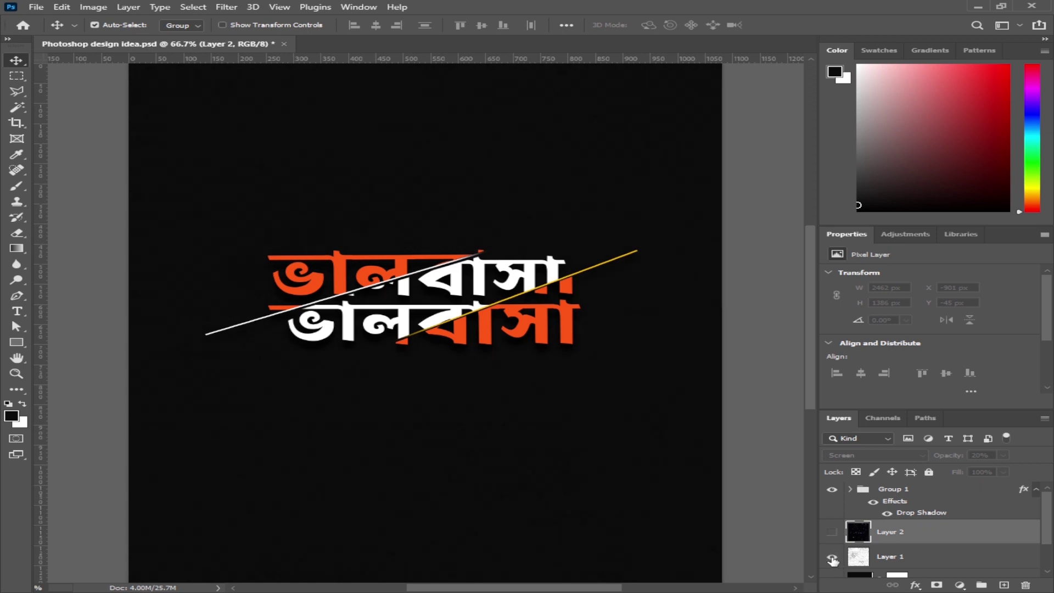
pyautogui.click(833, 533)
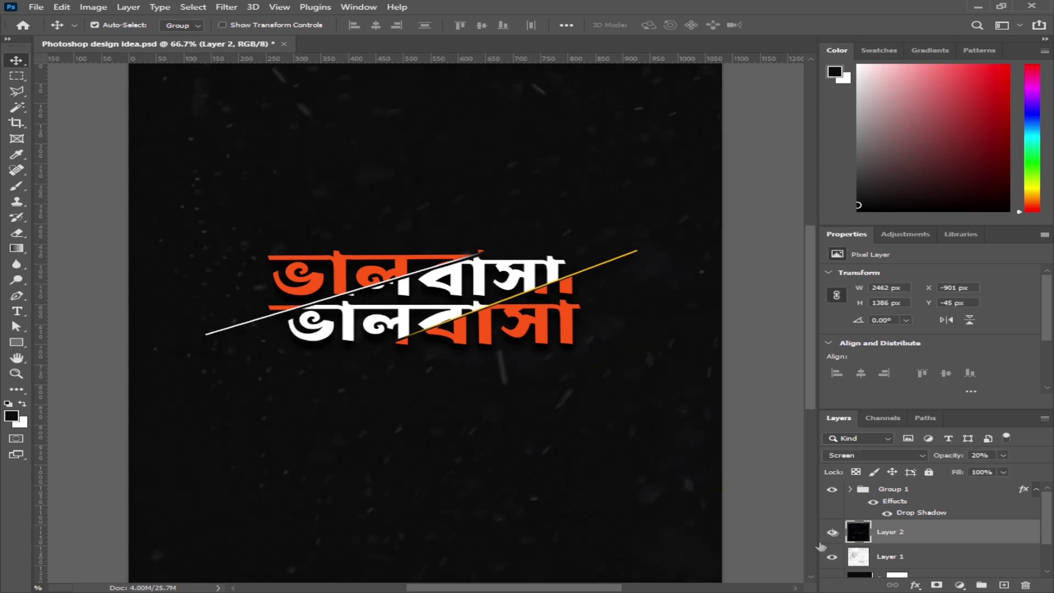
pyautogui.press('z')
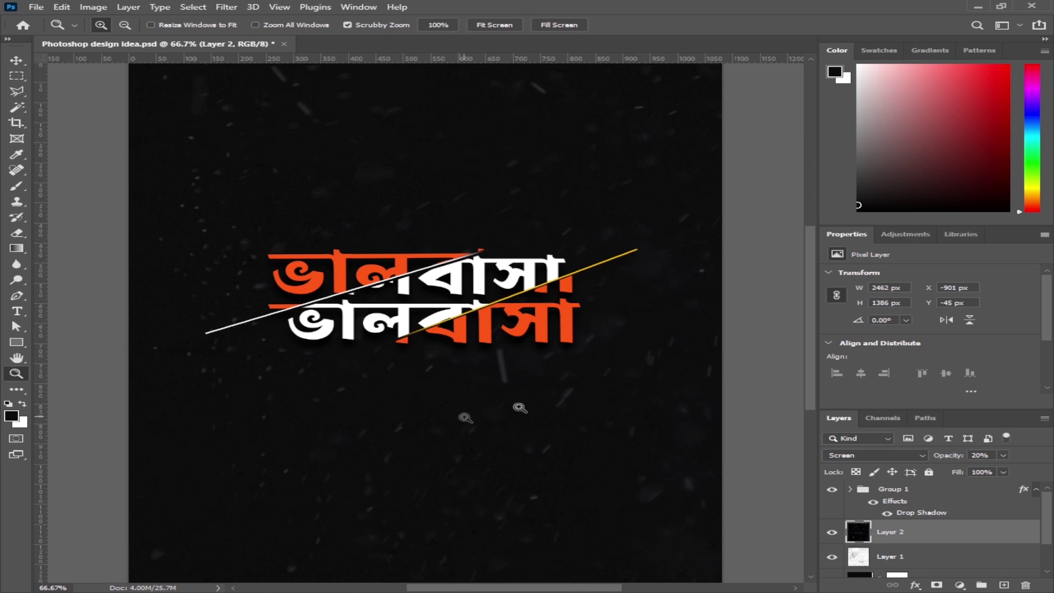
pyautogui.hotkey('ctrl', 's')
pyautogui.moveTo(665, 592)
# Examine what the Layer 1 and Layer 2 textures each add to the background, ending with both shown and Layer 2 selected
pyautogui.click(890, 557)
pyautogui.click(832, 559)
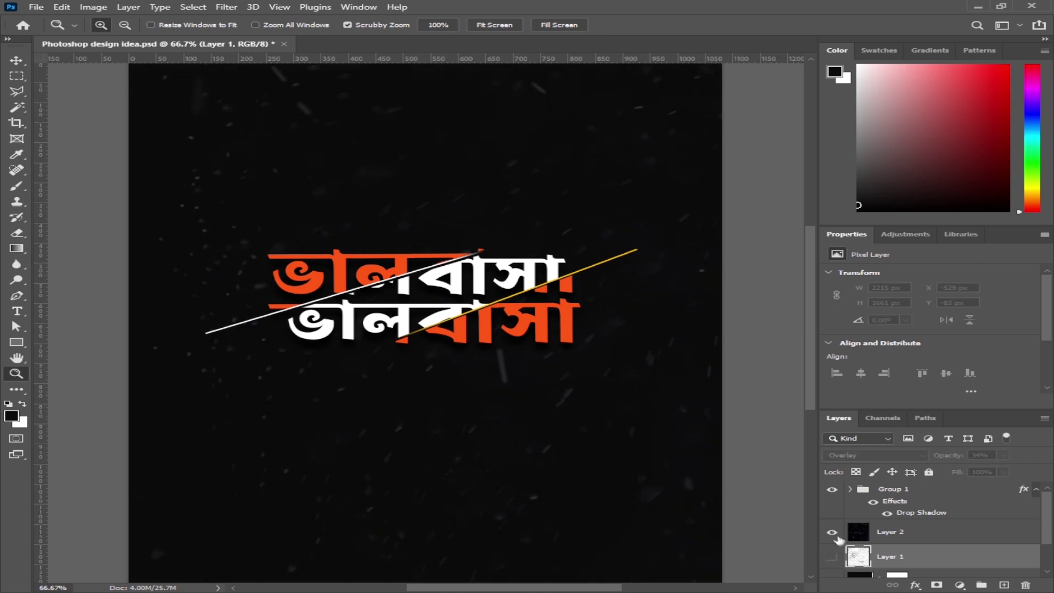
pyautogui.click(834, 533)
pyautogui.click(833, 559)
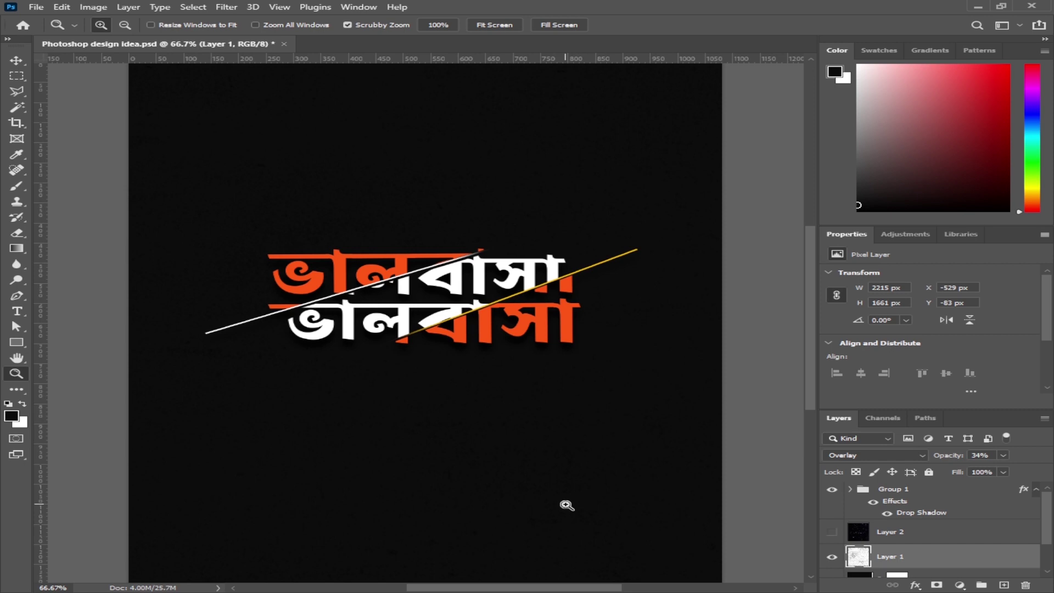
pyautogui.click(568, 506)
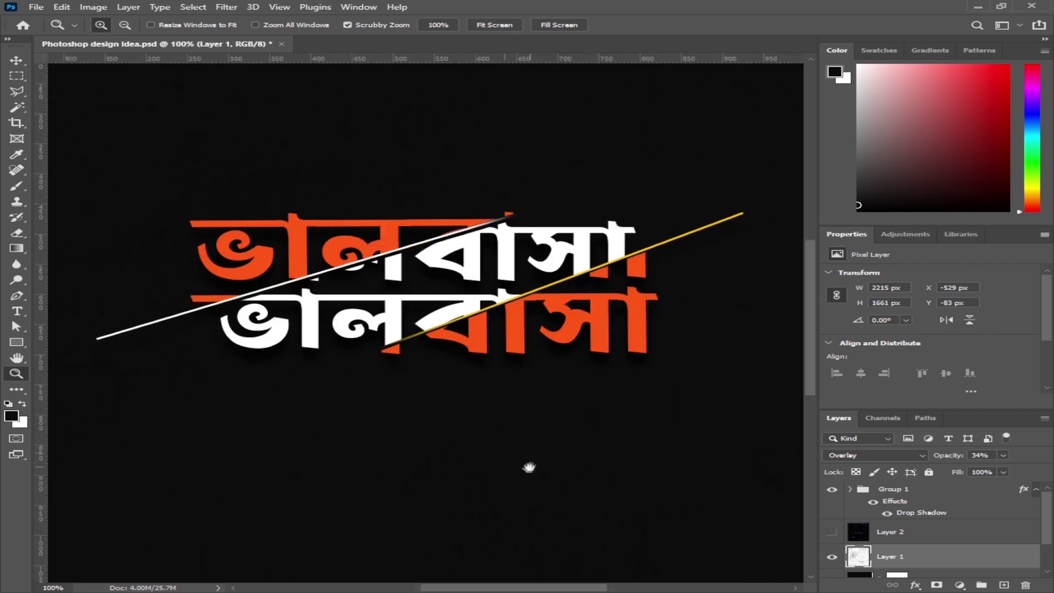
pyautogui.moveTo(529, 464); pyautogui.dragTo(447, 202)
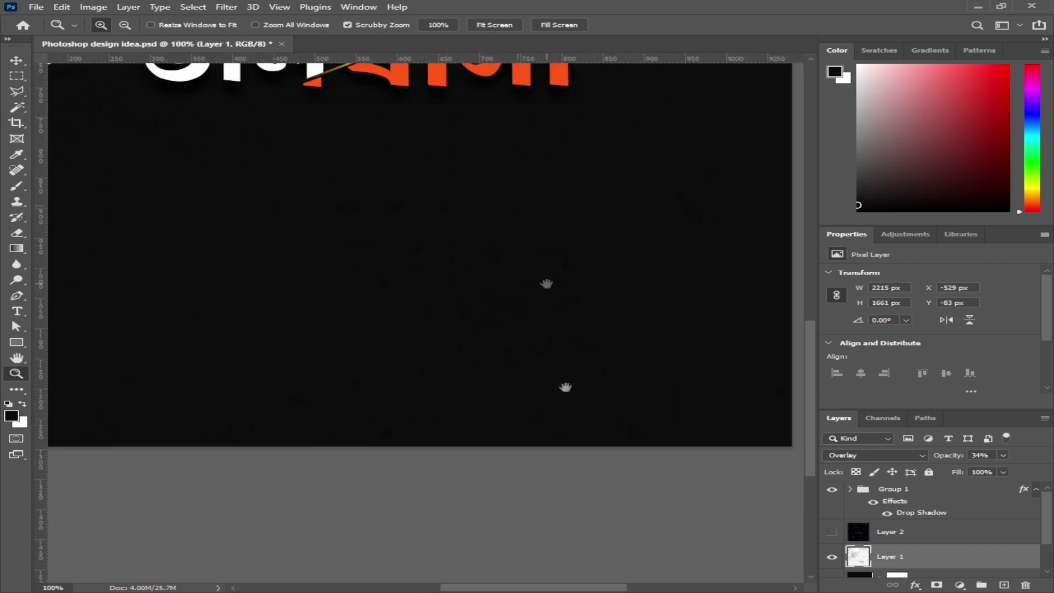
pyautogui.moveTo(565, 387); pyautogui.dragTo(580, 501)
pyautogui.click(833, 533)
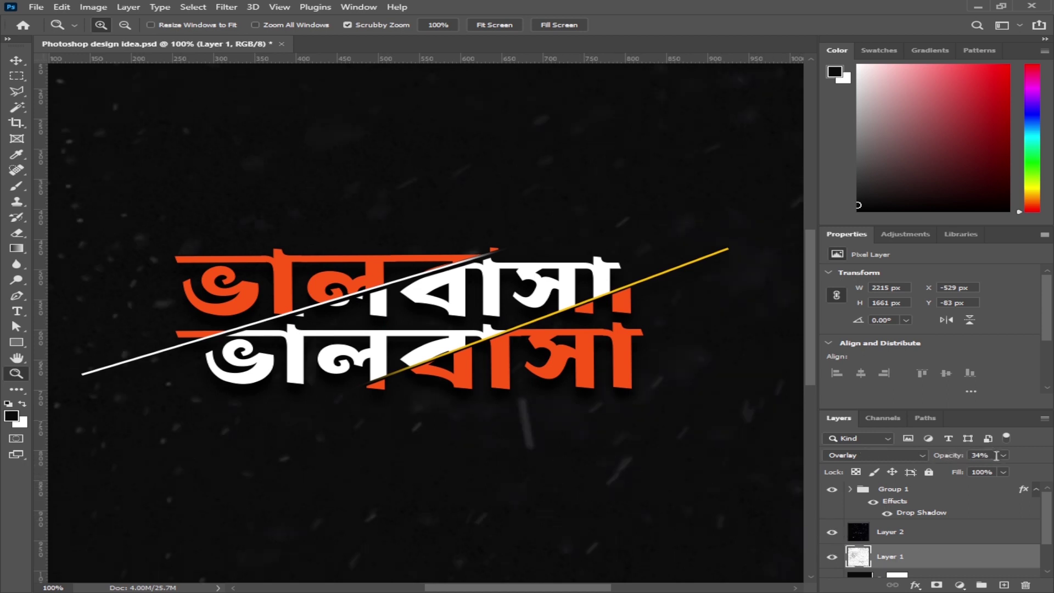
pyautogui.click(915, 528)
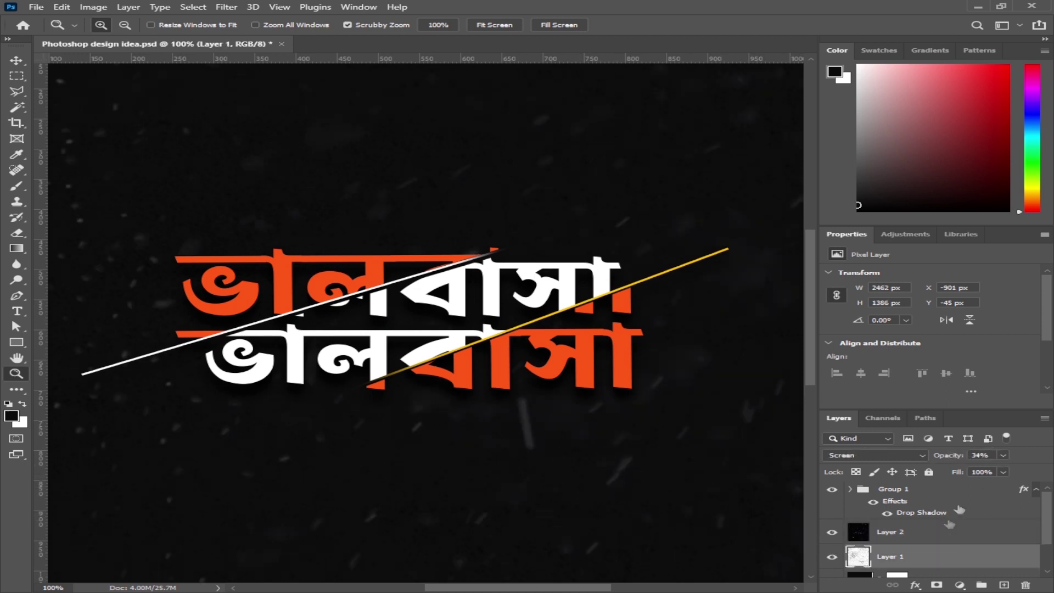